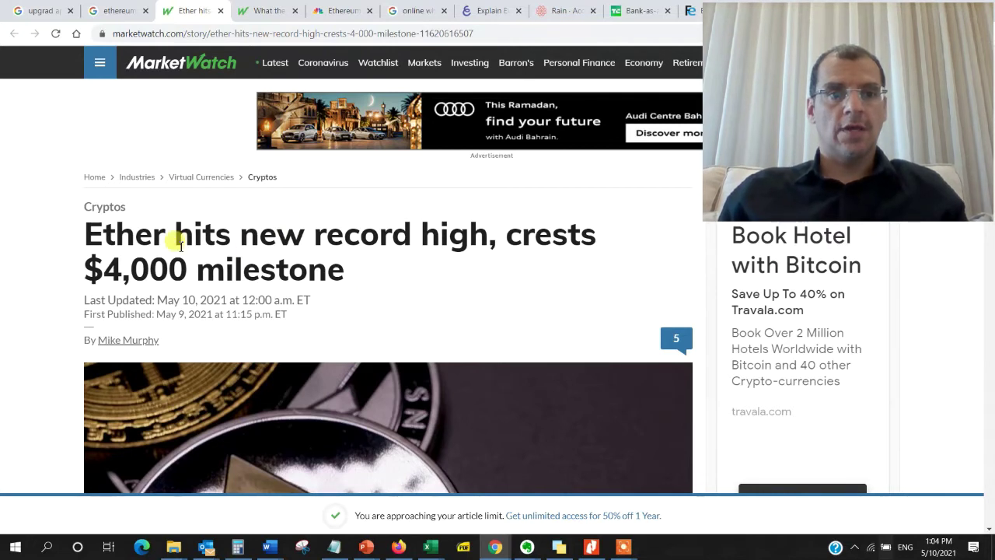
Read the MarketWatch article on Ether's record high, highlighting the headline and the passage about its weekly jump and market cap
{"action": "left_click_drag", "start_coordinate": [80, 230], "coordinate": [392, 263]}
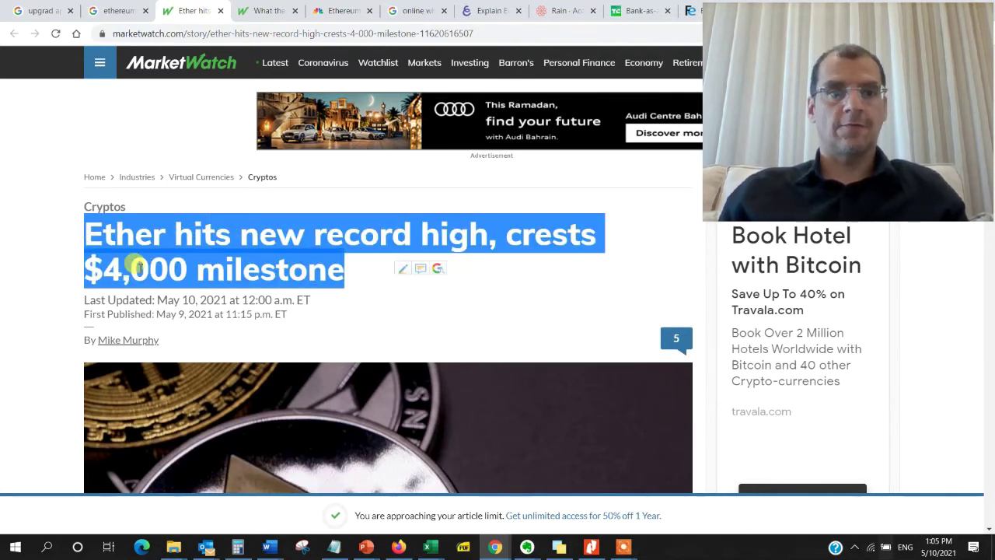
{"action": "left_click", "coordinate": [82, 264]}
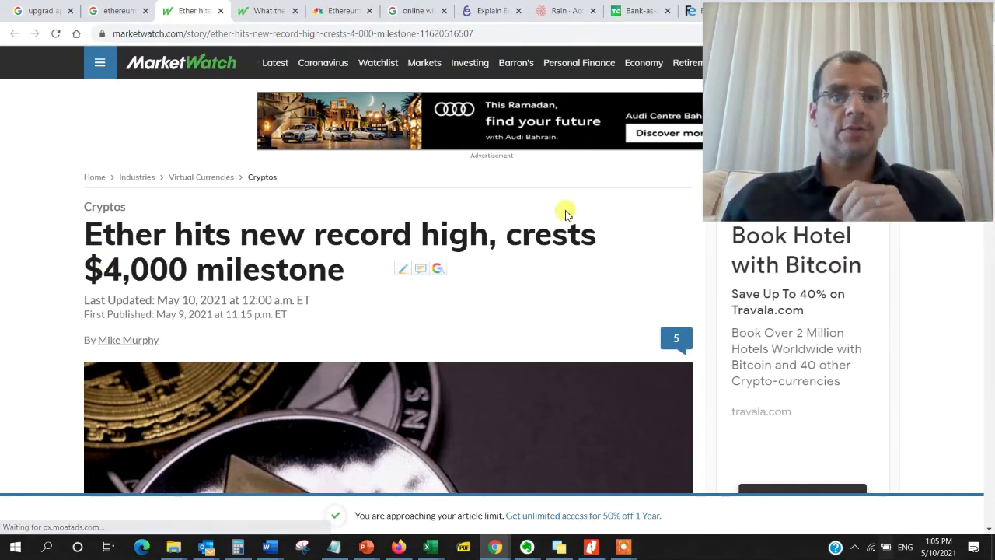
{"action": "scroll", "coordinate": [537, 227], "scroll_direction": "down", "scroll_amount": 5}
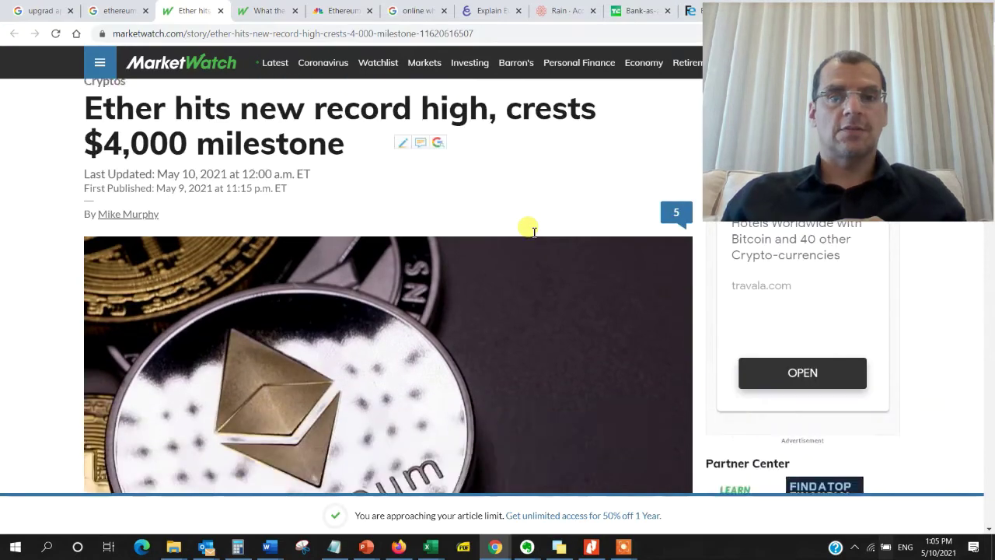
{"action": "scroll", "coordinate": [529, 227], "scroll_direction": "down", "scroll_amount": 5}
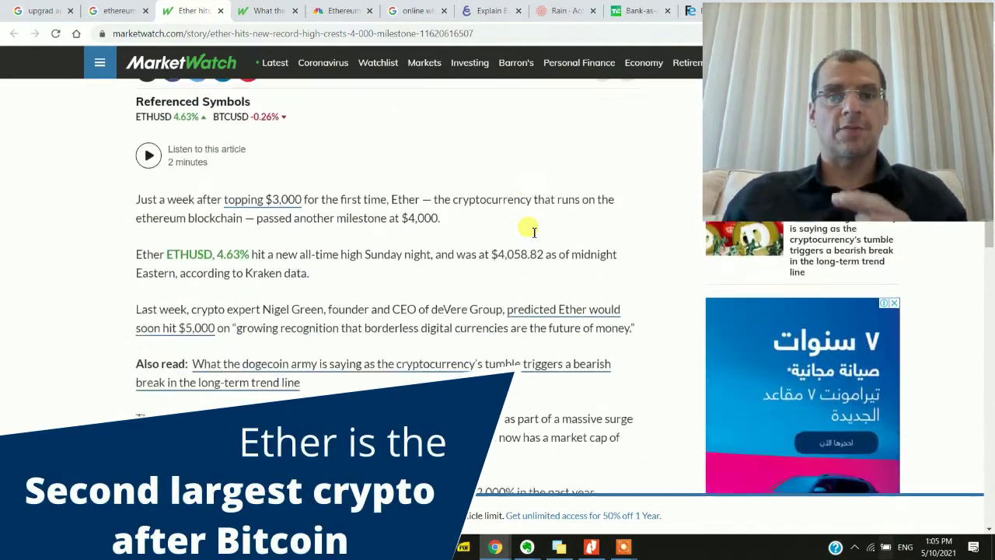
{"action": "scroll", "coordinate": [527, 215], "scroll_direction": "up", "scroll_amount": 1}
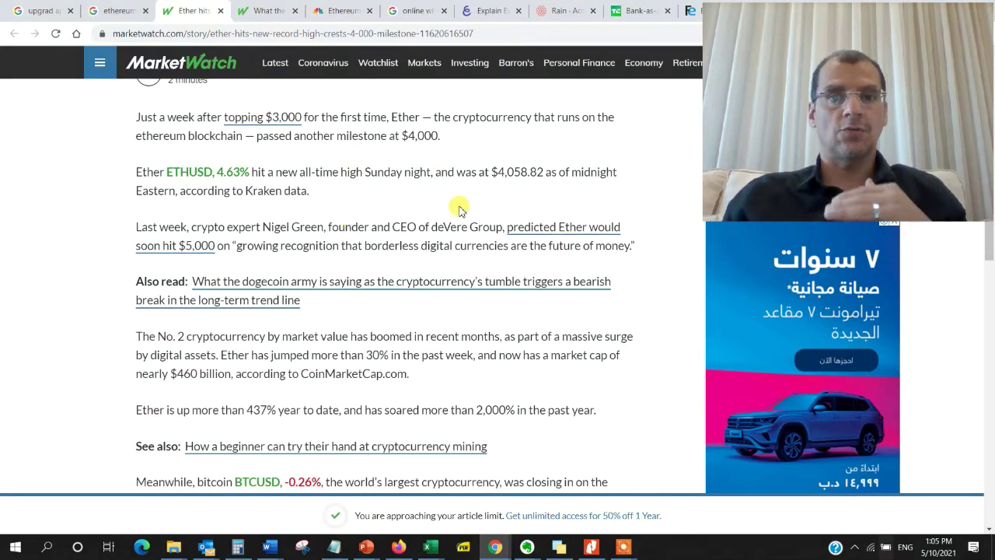
{"action": "scroll", "coordinate": [435, 334], "scroll_direction": "down", "scroll_amount": 2}
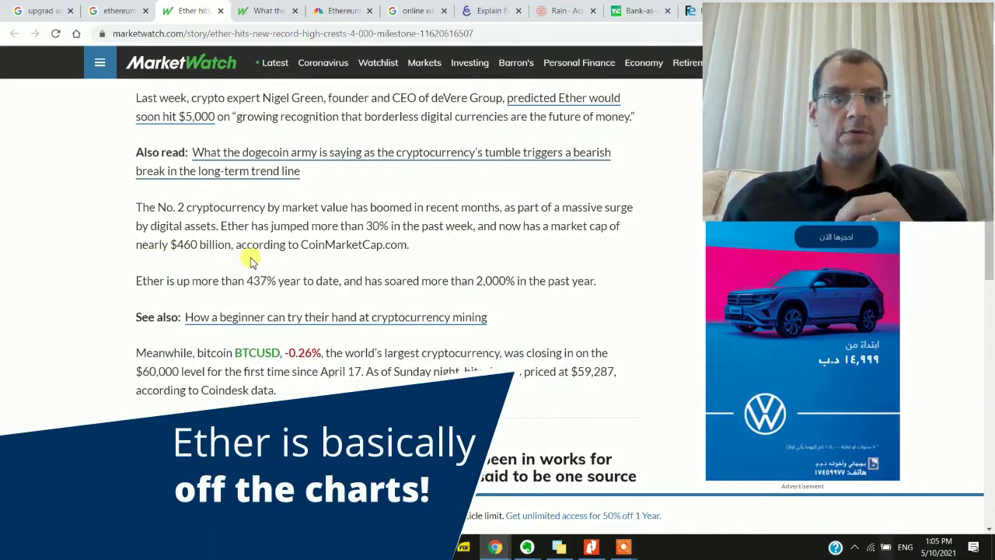
{"action": "left_click_drag", "start_coordinate": [137, 225], "coordinate": [471, 249]}
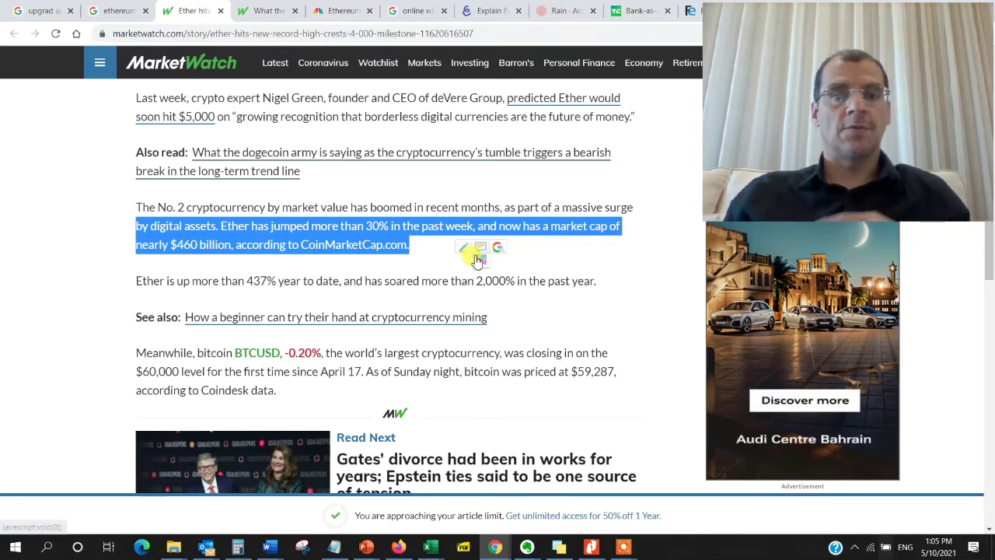
{"action": "scroll", "coordinate": [476, 284], "scroll_direction": "up", "scroll_amount": 1}
{"action": "scroll", "coordinate": [478, 288], "scroll_direction": "up", "scroll_amount": 1}
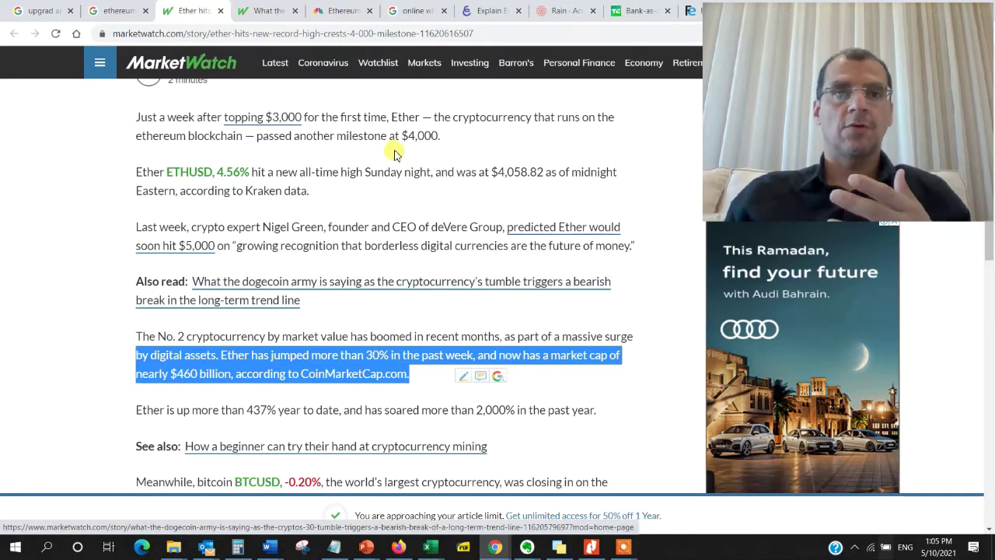
Search Google for "ether to USD" in a new window and show the exchange rate chart over 1Y
{"action": "left_click", "coordinate": [413, 11]}
{"action": "left_click", "coordinate": [347, 33]}
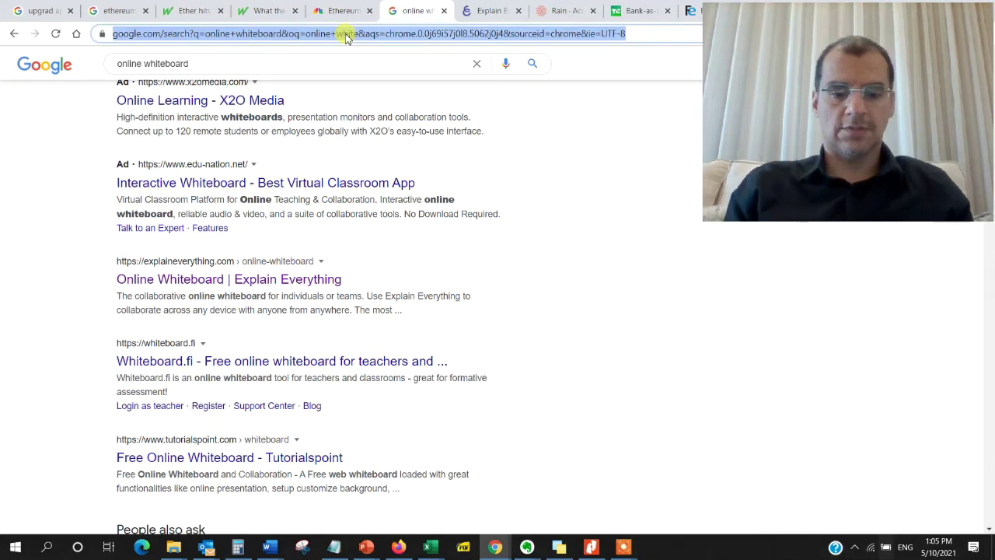
{"action": "type", "text": "ether to USD"}
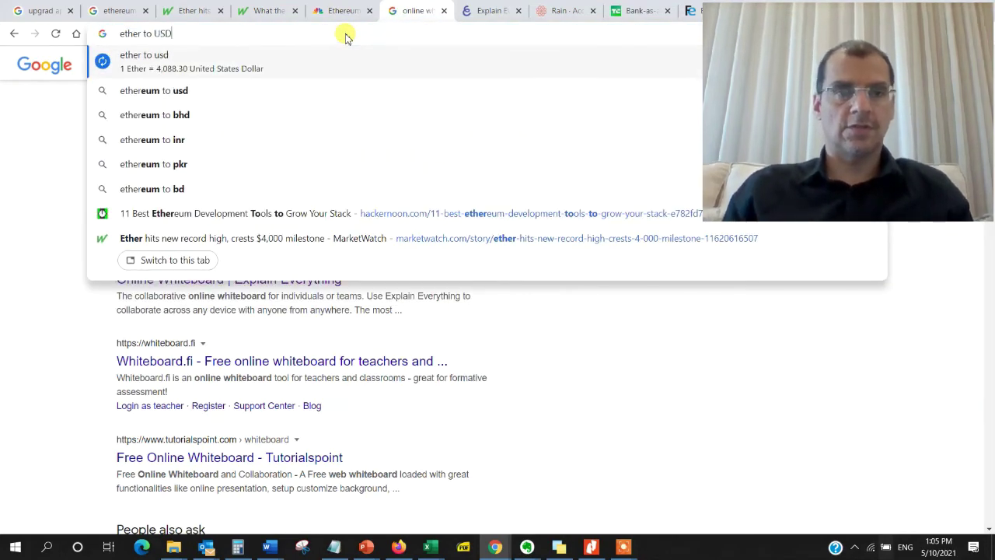
{"action": "key", "text": "shift+Return"}
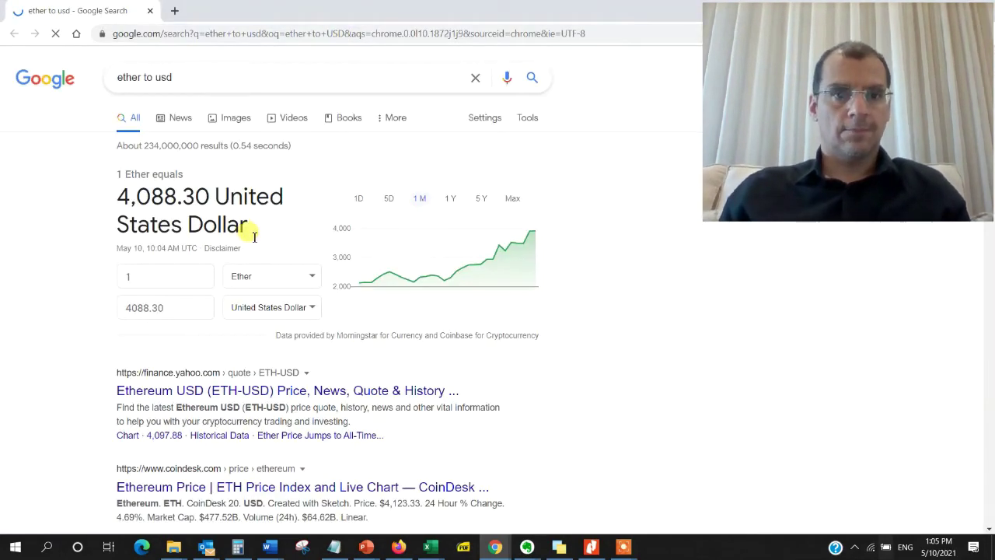
{"action": "scroll", "coordinate": [407, 228], "scroll_direction": "down", "scroll_amount": 1}
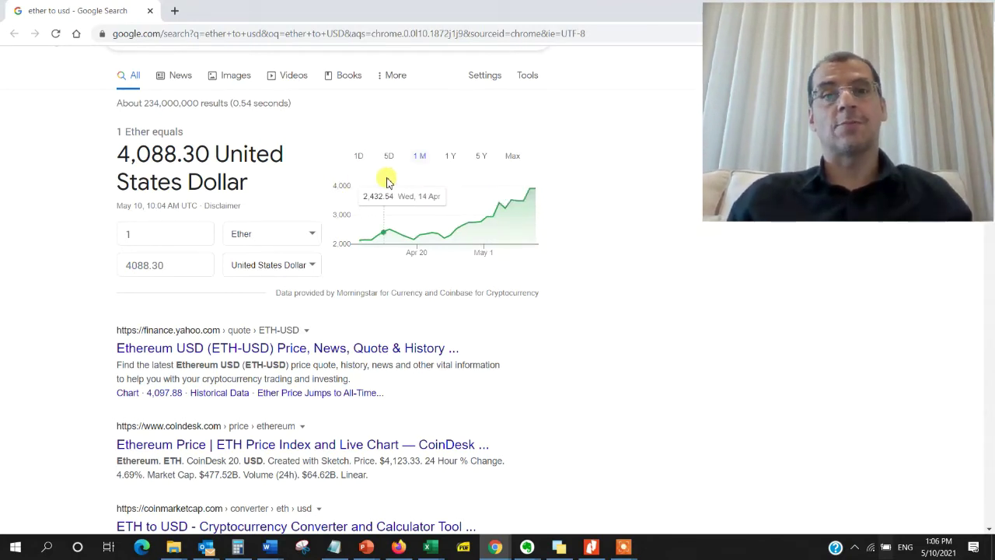
{"action": "left_click", "coordinate": [449, 156]}
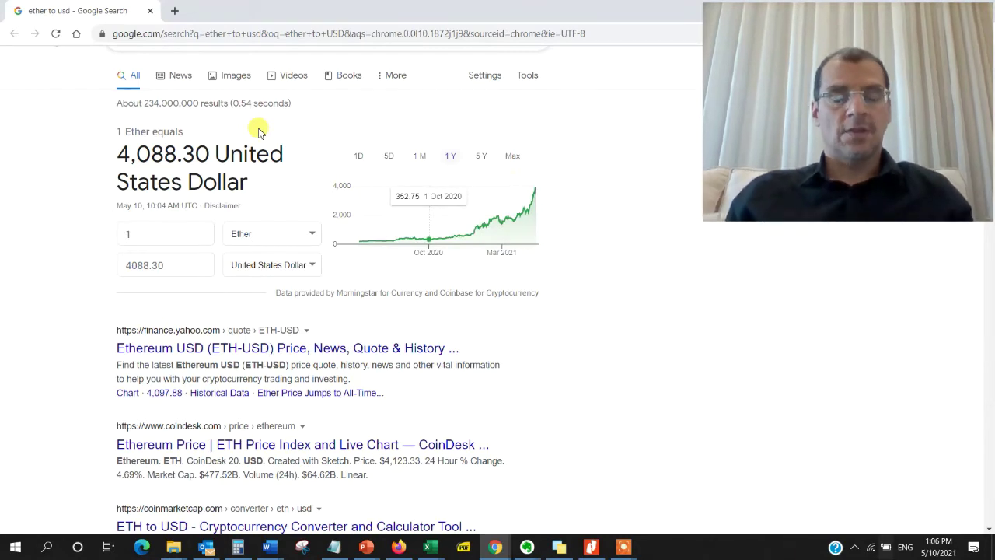
Switch to the Rain brokerage page and review the balances of the cryptocurrency and BHD accounts
{"action": "key", "text": "alt+Tab"}
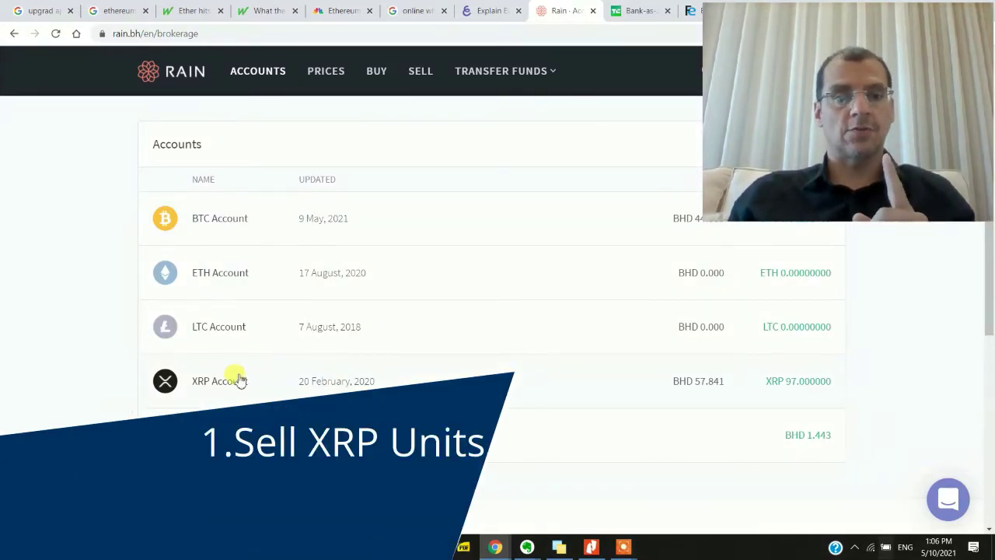
{"action": "scroll", "coordinate": [437, 374], "scroll_direction": "down", "scroll_amount": 1}
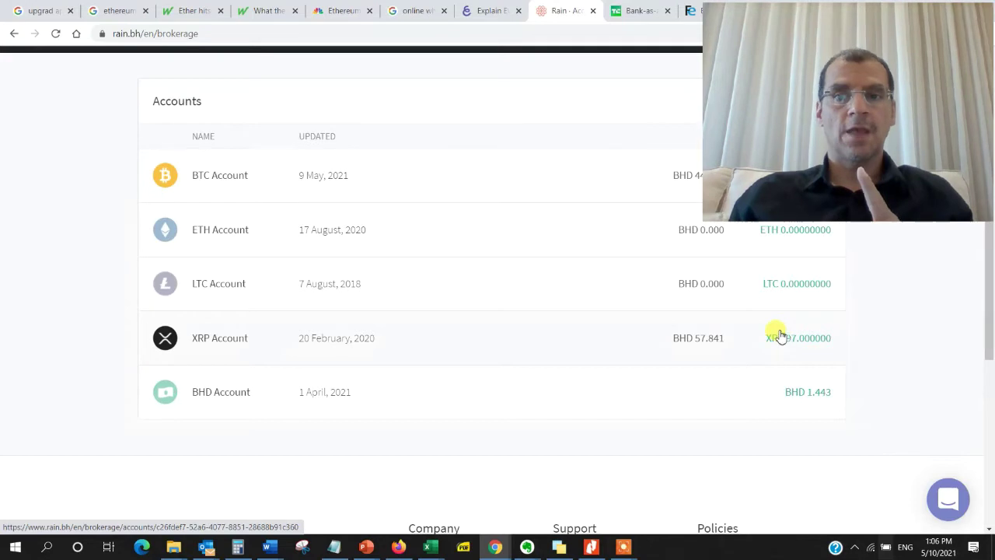
{"action": "scroll", "coordinate": [781, 332], "scroll_direction": "up", "scroll_amount": 1}
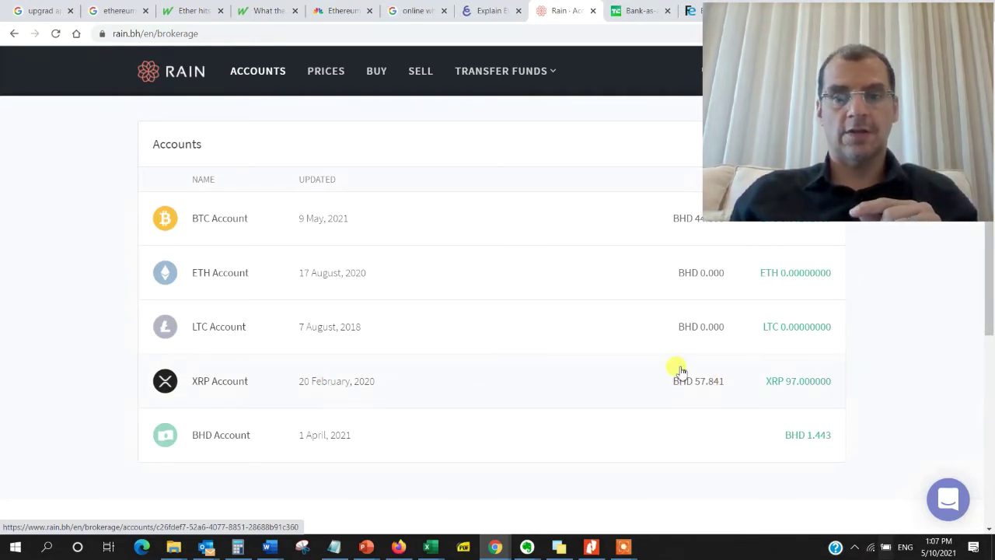
Start a cryptocurrency sale on Rain and choose the XRP Account as the account to withdraw from
{"action": "left_click", "coordinate": [420, 71]}
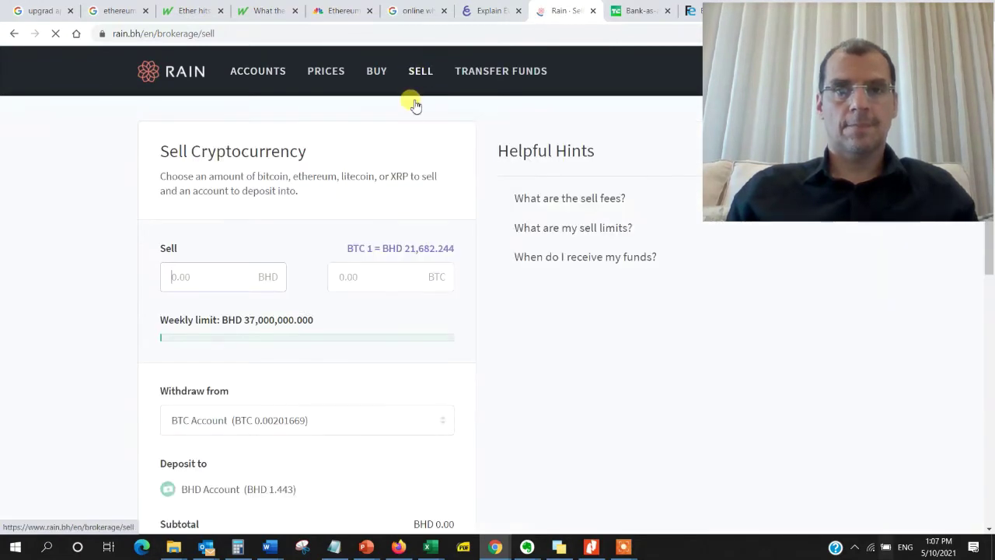
{"action": "mouse_move", "coordinate": [624, 545]}
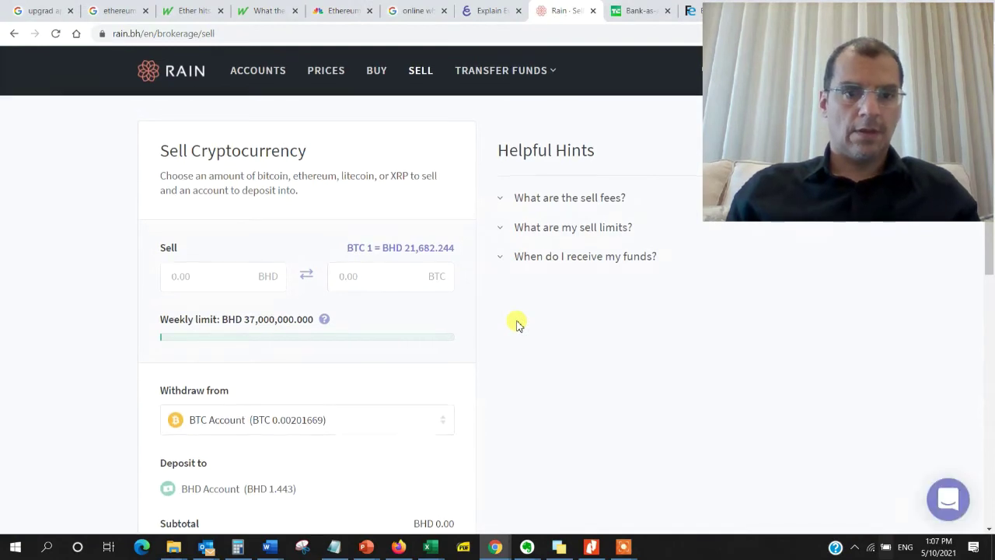
{"action": "scroll", "coordinate": [517, 324], "scroll_direction": "down", "scroll_amount": 1}
{"action": "scroll", "coordinate": [517, 323], "scroll_direction": "down", "scroll_amount": 1}
{"action": "mouse_move", "coordinate": [325, 189]}
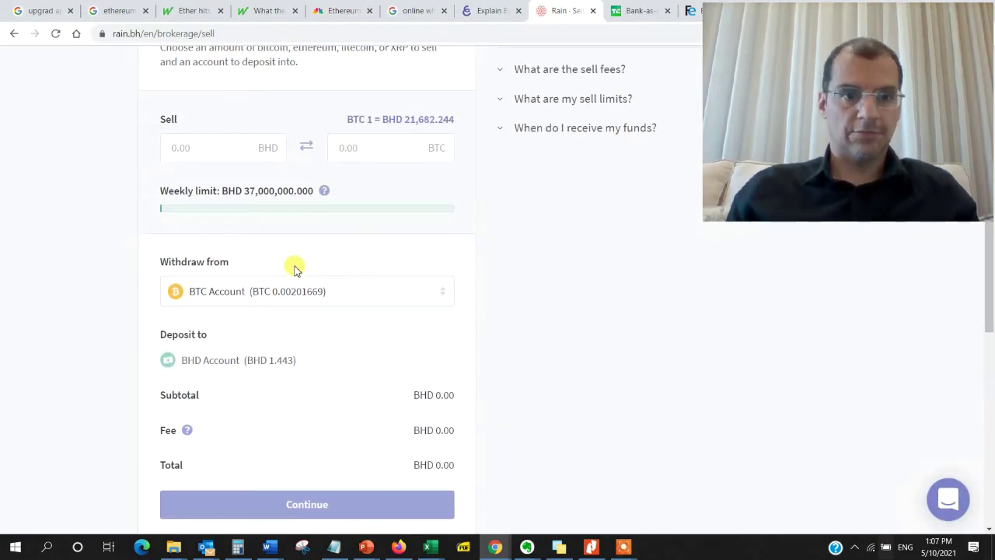
{"action": "left_click", "coordinate": [292, 291]}
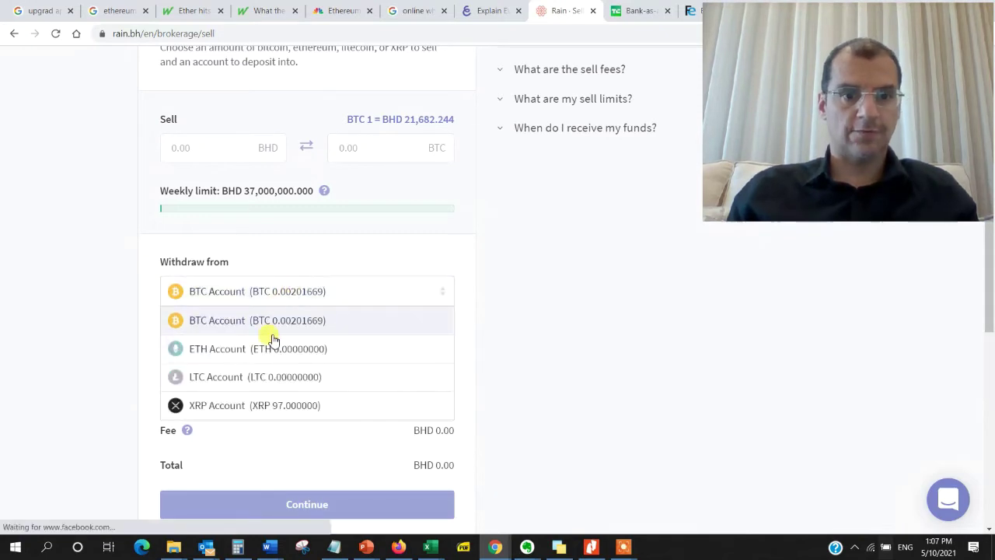
{"action": "left_click", "coordinate": [243, 406]}
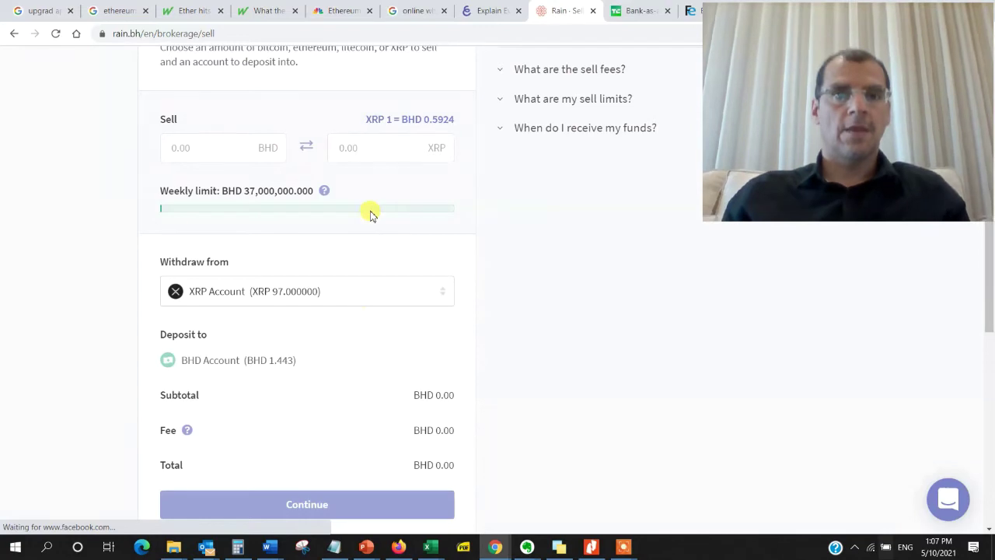
Set the amount to sell to 49 XRP
{"action": "left_click", "coordinate": [369, 147]}
{"action": "type", "text": "25"}
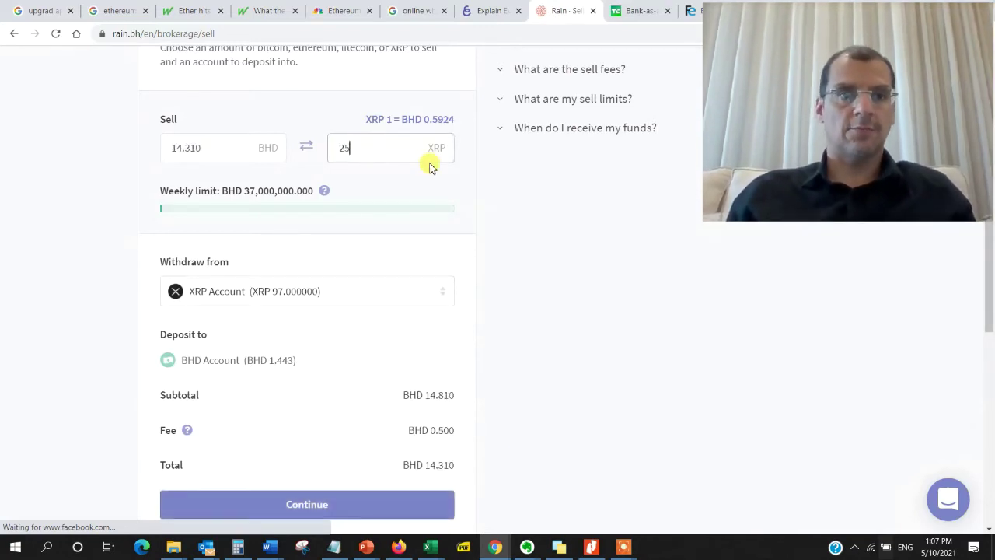
{"action": "left_click", "coordinate": [373, 147]}
{"action": "key", "text": "BackSpace"}
{"action": "key", "text": "BackSpace"}
{"action": "type", "text": "45"}
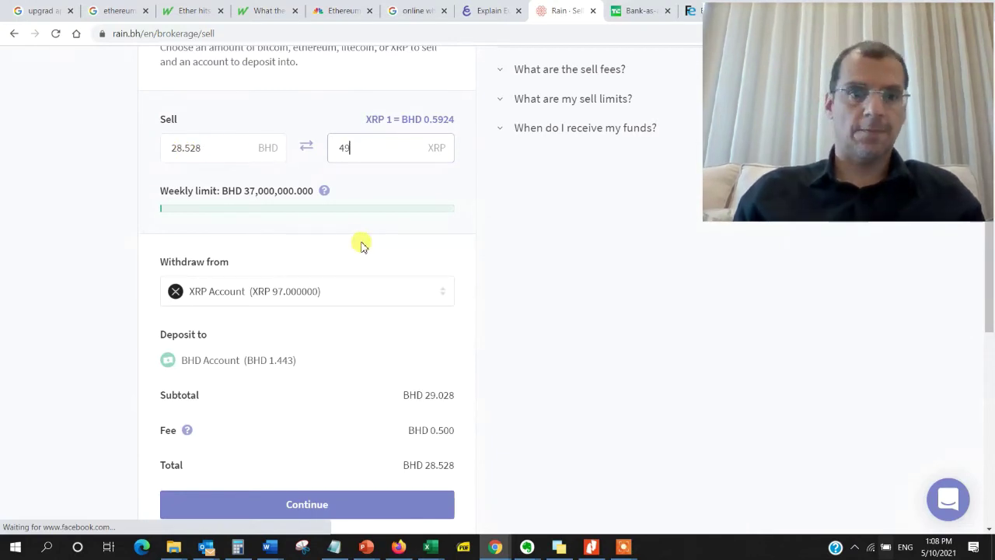
Check the fee and total of the XRP sale, continue to its confirmation details and complete the transaction
{"action": "scroll", "coordinate": [492, 252], "scroll_direction": "down", "scroll_amount": 1}
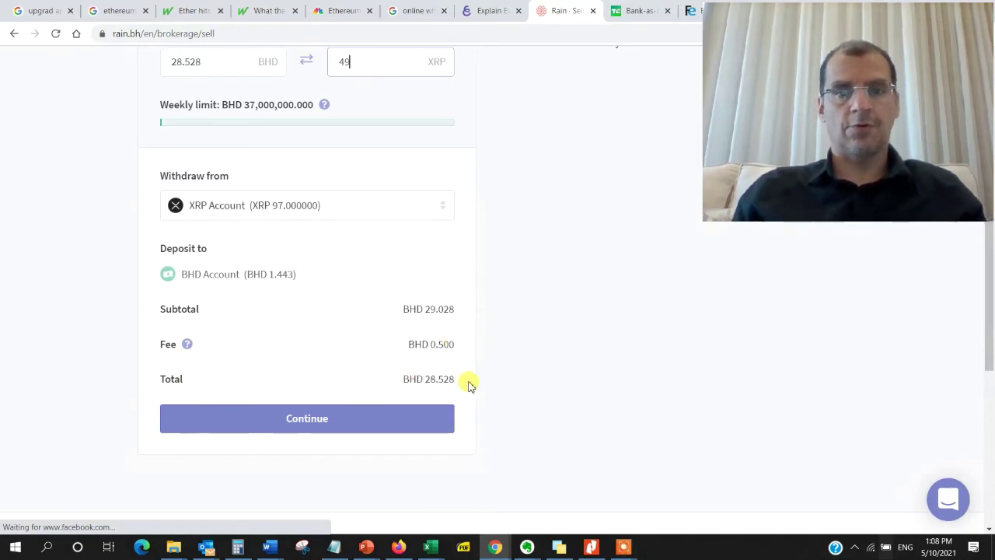
{"action": "scroll", "coordinate": [393, 178], "scroll_direction": "up", "scroll_amount": 2}
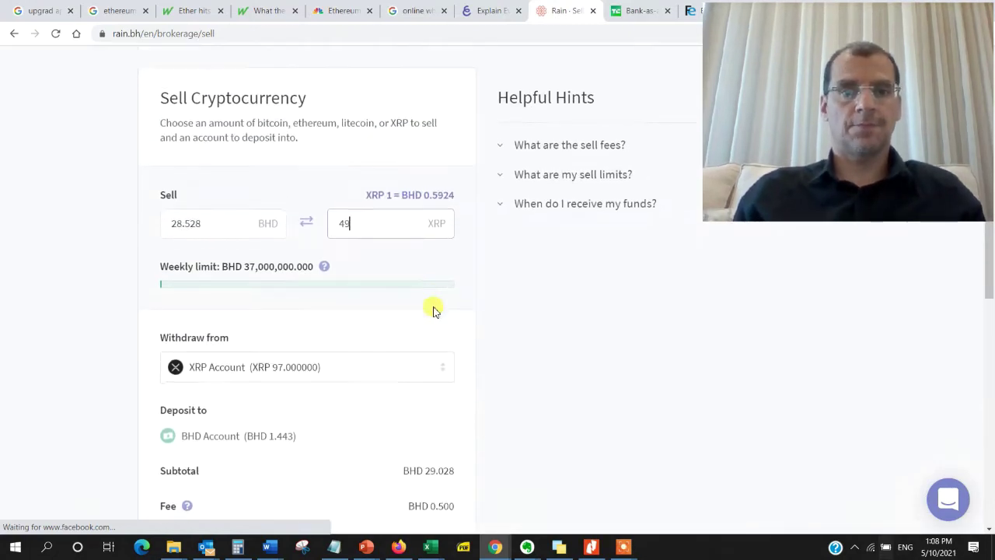
{"action": "scroll", "coordinate": [433, 309], "scroll_direction": "down", "scroll_amount": 2}
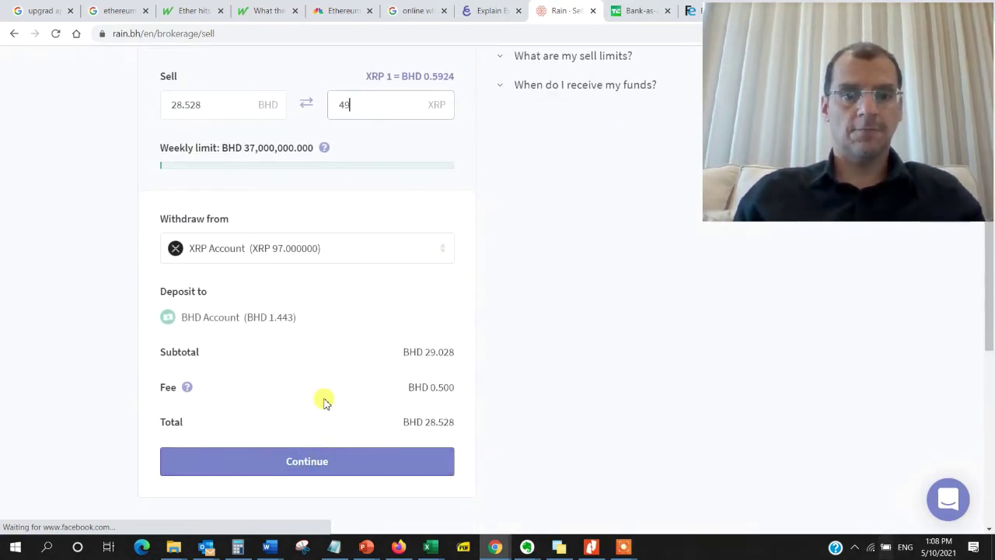
{"action": "left_click", "coordinate": [315, 461]}
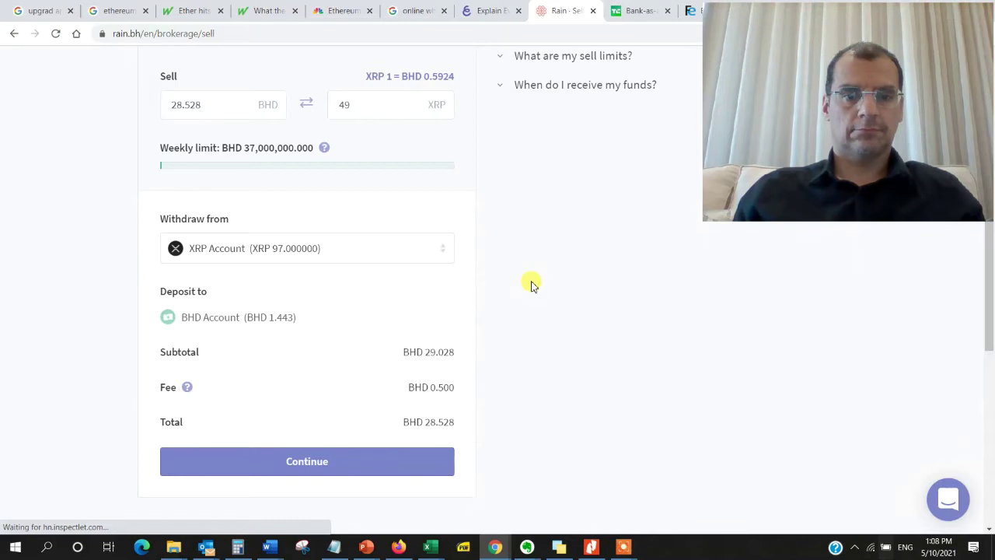
{"action": "scroll", "coordinate": [532, 286], "scroll_direction": "down", "scroll_amount": 1}
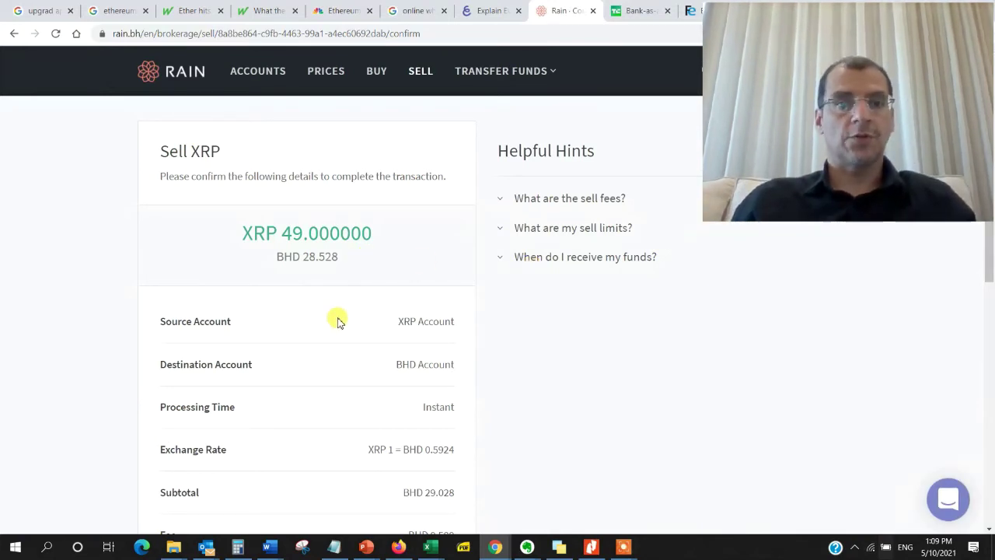
{"action": "scroll", "coordinate": [338, 321], "scroll_direction": "down", "scroll_amount": 1}
{"action": "scroll", "coordinate": [337, 320], "scroll_direction": "down", "scroll_amount": 2}
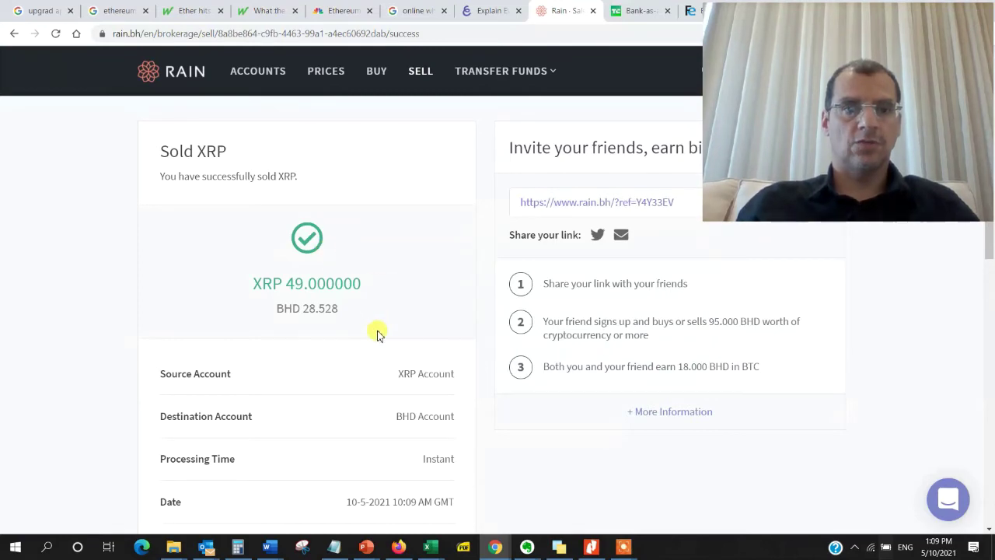
Review the completed XRP sale's receipt, including its processing time, exchange rate, fee and total
{"action": "scroll", "coordinate": [420, 278], "scroll_direction": "down", "scroll_amount": 2}
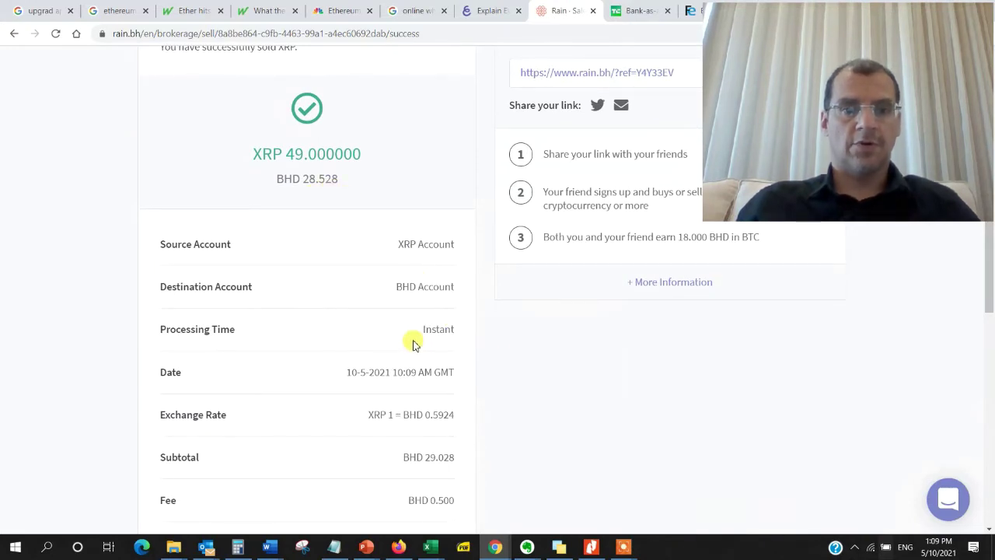
{"action": "scroll", "coordinate": [366, 380], "scroll_direction": "down", "scroll_amount": 3}
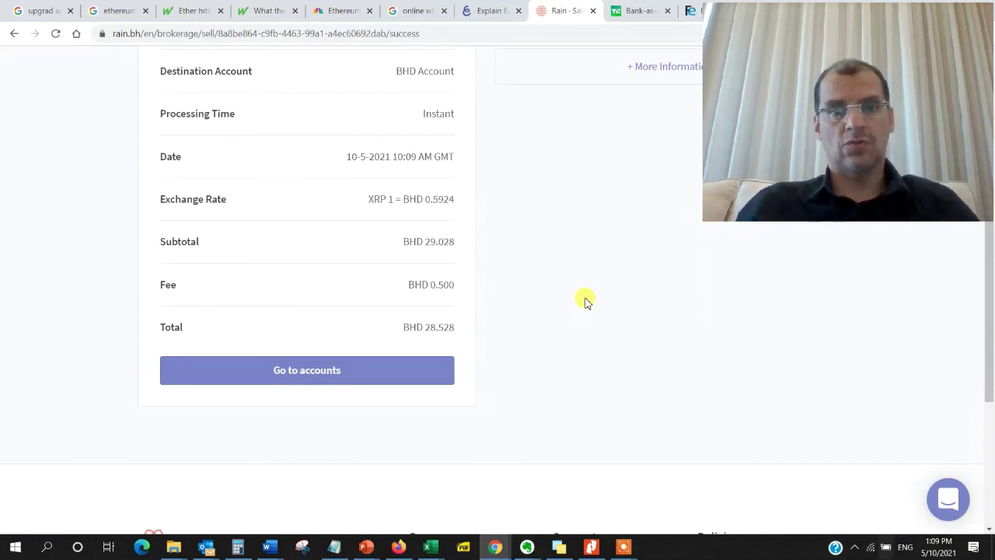
{"action": "scroll", "coordinate": [586, 302], "scroll_direction": "up", "scroll_amount": 4}
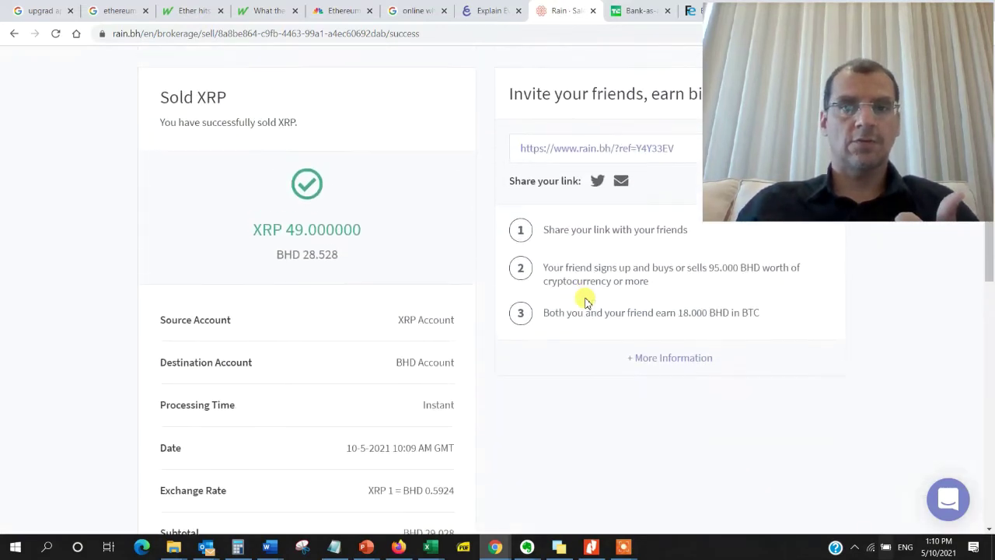
{"action": "scroll", "coordinate": [396, 200], "scroll_direction": "up", "scroll_amount": 1}
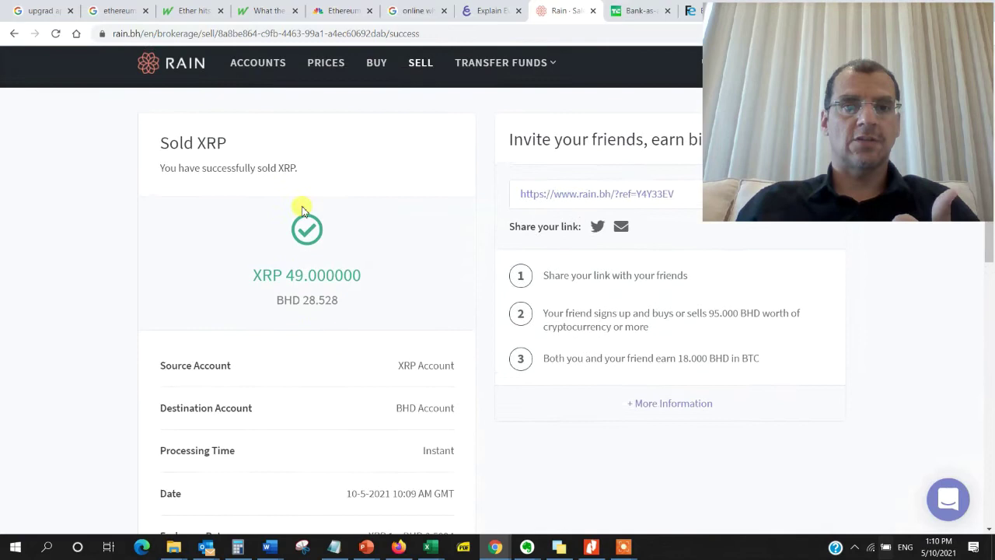
Open the Rain accounts overview in a separate tab and view the updated balances
{"action": "right_click", "coordinate": [267, 72]}
{"action": "left_click", "coordinate": [326, 81]}
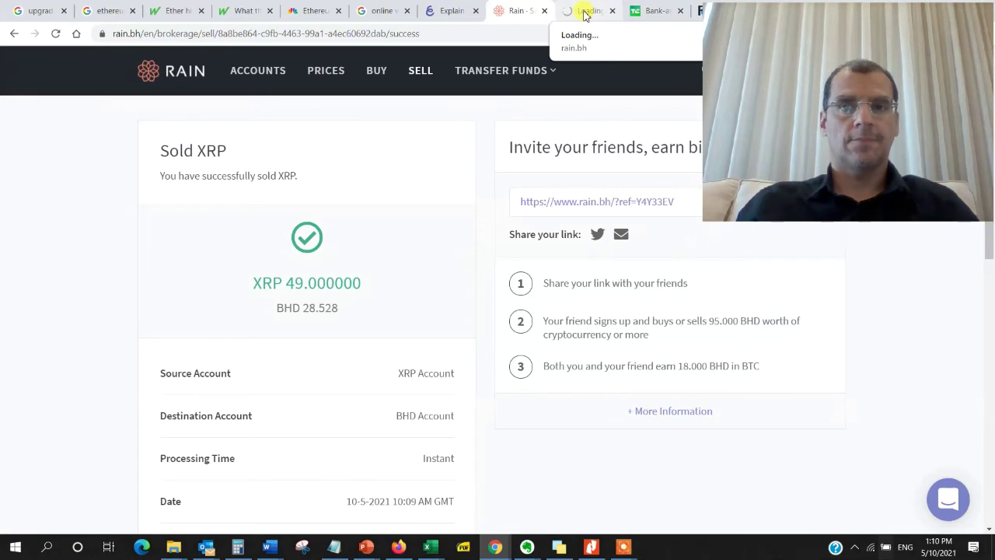
{"action": "left_click", "coordinate": [585, 13]}
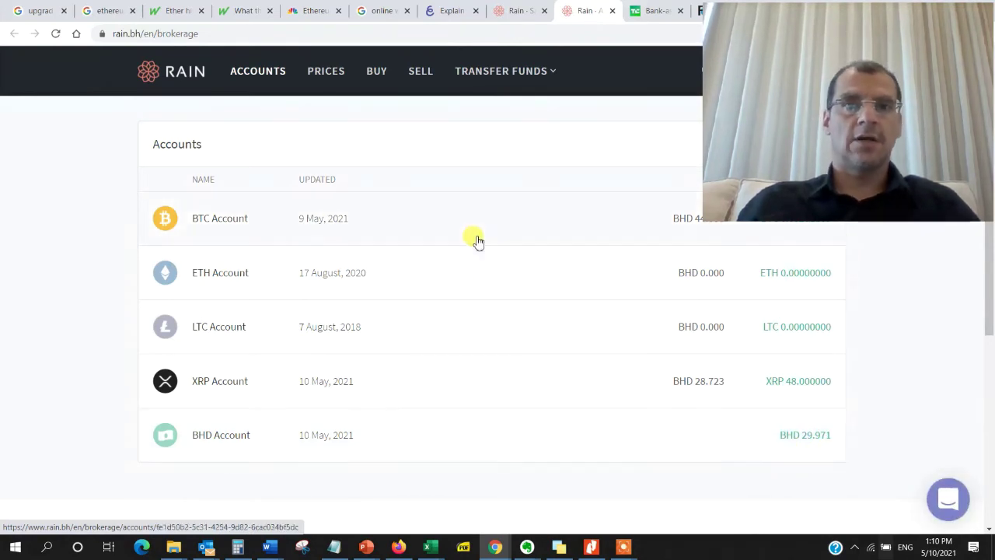
Compare the completed XRP sale's receipt with the updated balances in the Rain accounts overview
{"action": "left_click", "coordinate": [498, 12]}
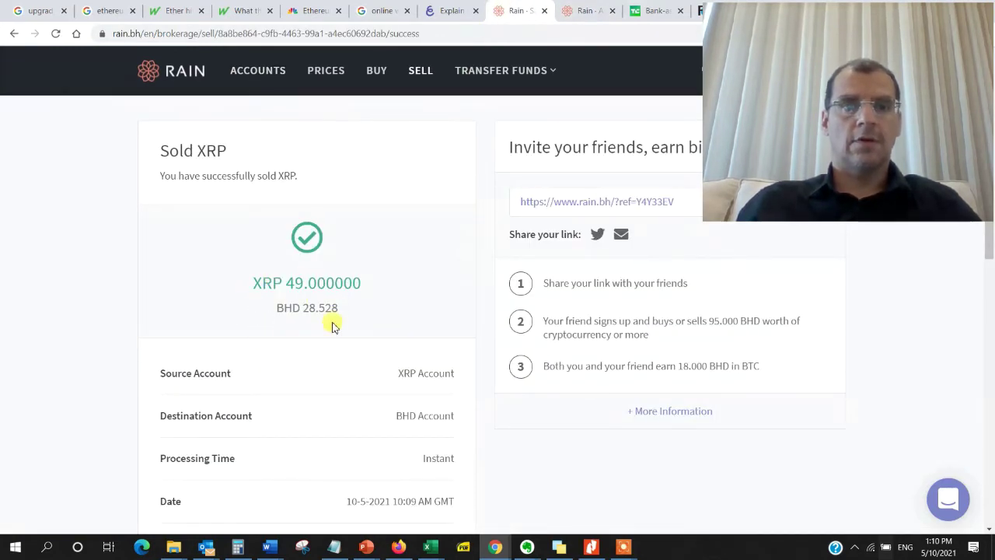
{"action": "left_click", "coordinate": [571, 11]}
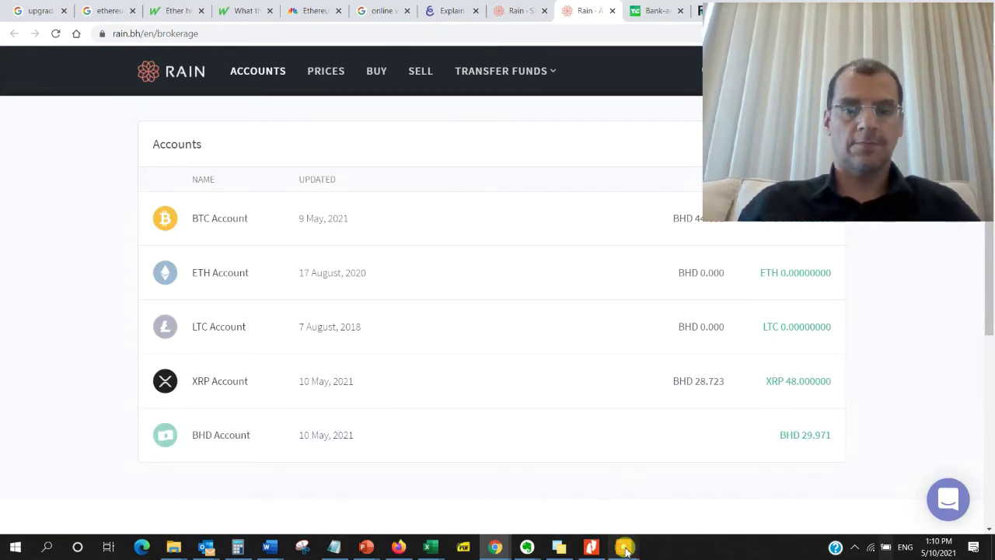
{"action": "mouse_move", "coordinate": [624, 546]}
{"action": "left_click", "coordinate": [722, 510]}
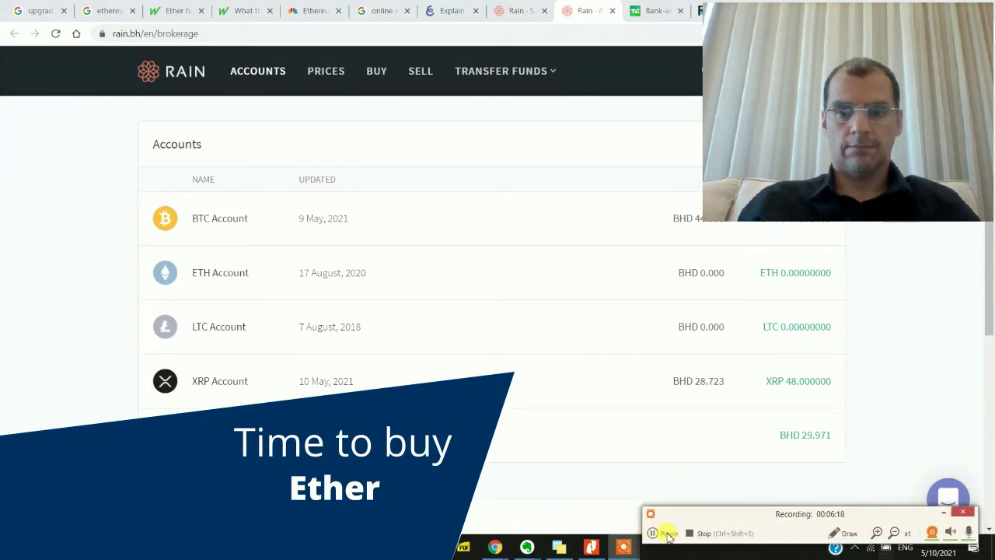
{"action": "left_click", "coordinate": [669, 534]}
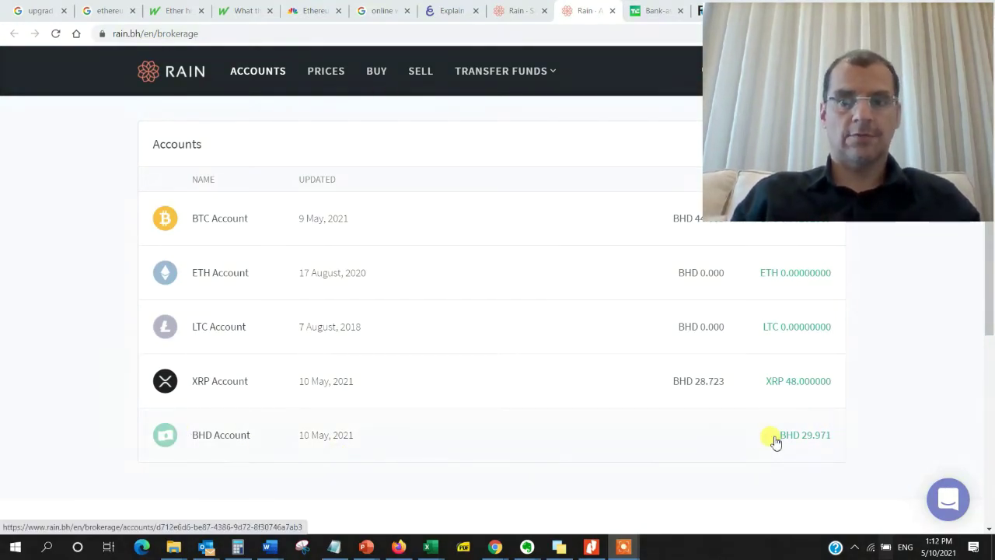
Start a cryptocurrency purchase paid from the BHD account and choose the ETH account as the deposit destination
{"action": "left_click", "coordinate": [371, 76]}
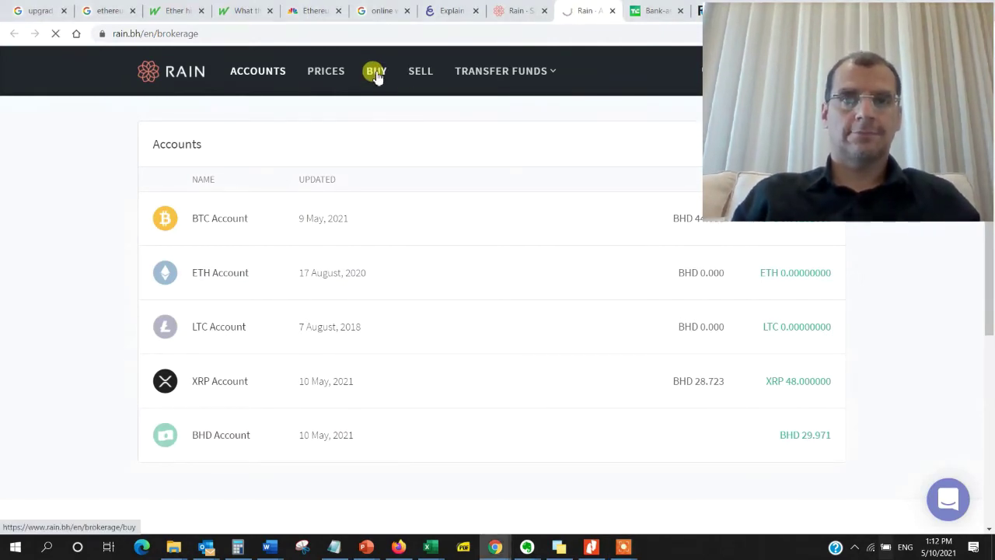
{"action": "left_click", "coordinate": [377, 77]}
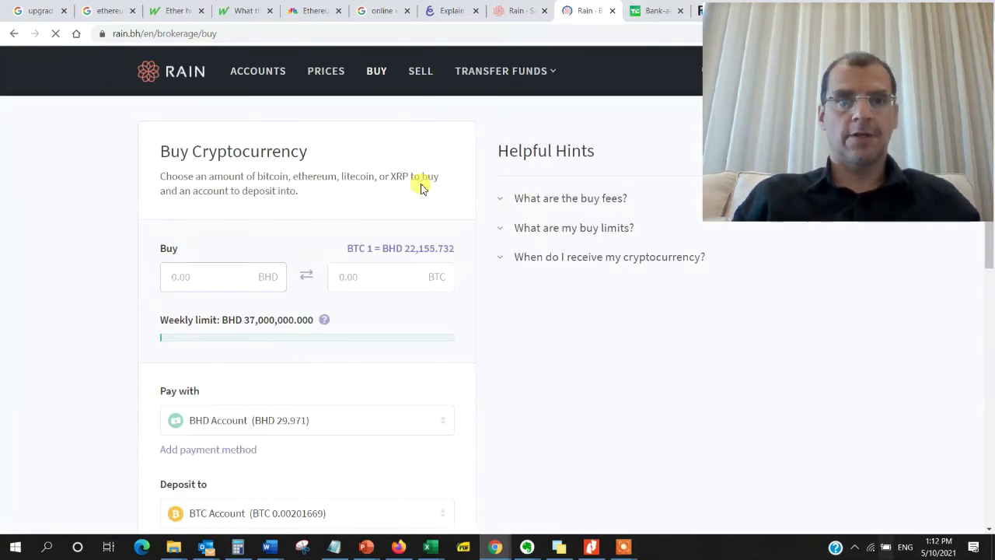
{"action": "scroll", "coordinate": [372, 222], "scroll_direction": "down", "scroll_amount": 1}
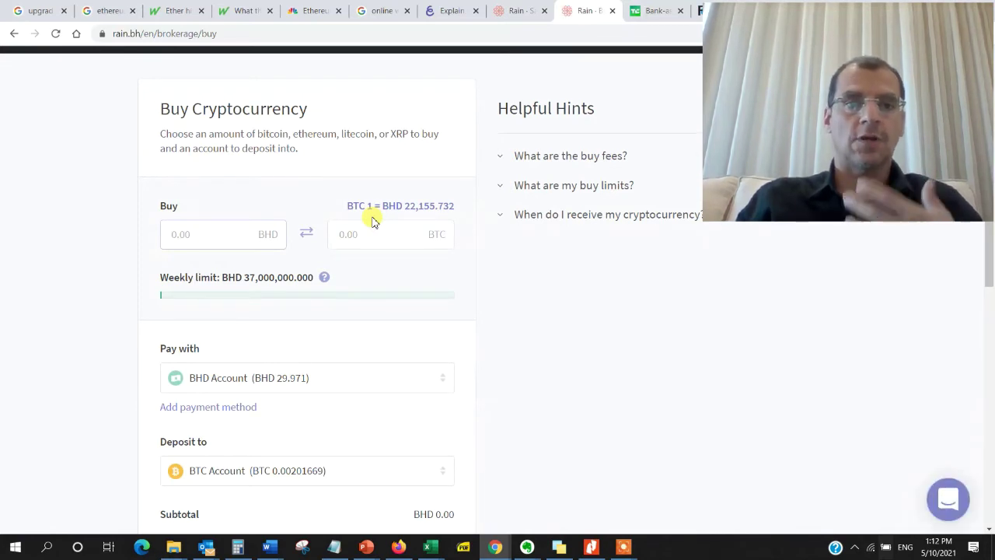
{"action": "scroll", "coordinate": [369, 269], "scroll_direction": "down", "scroll_amount": 3}
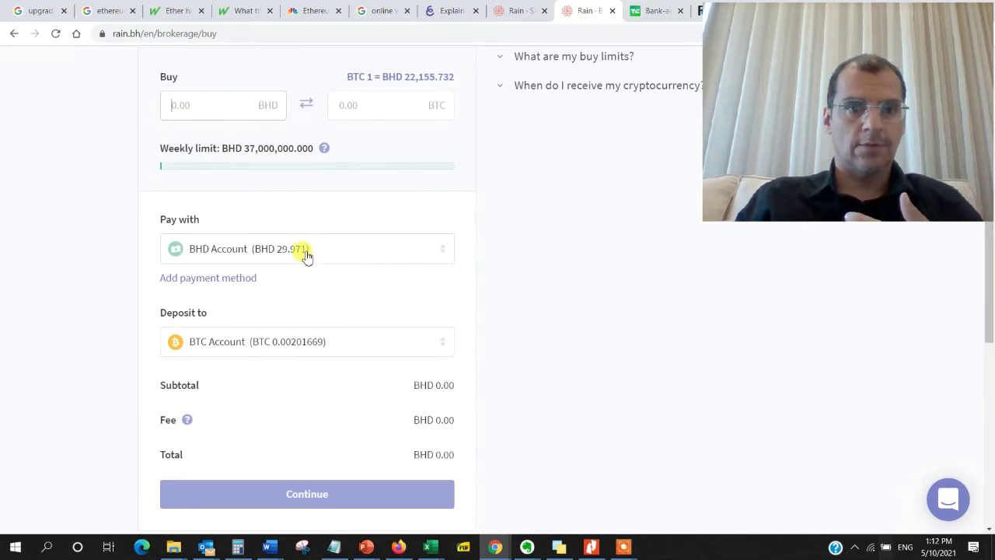
{"action": "left_click", "coordinate": [276, 346]}
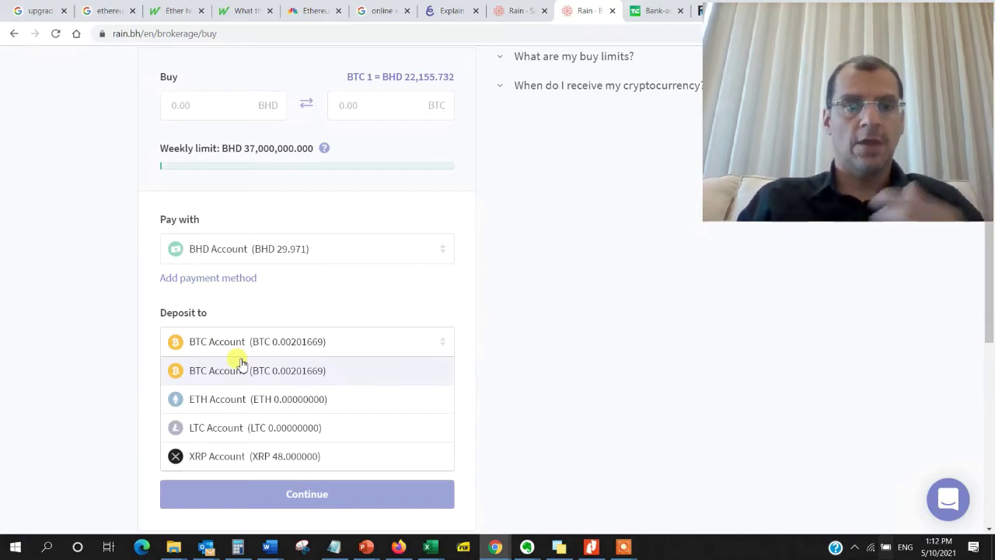
{"action": "left_click", "coordinate": [221, 400]}
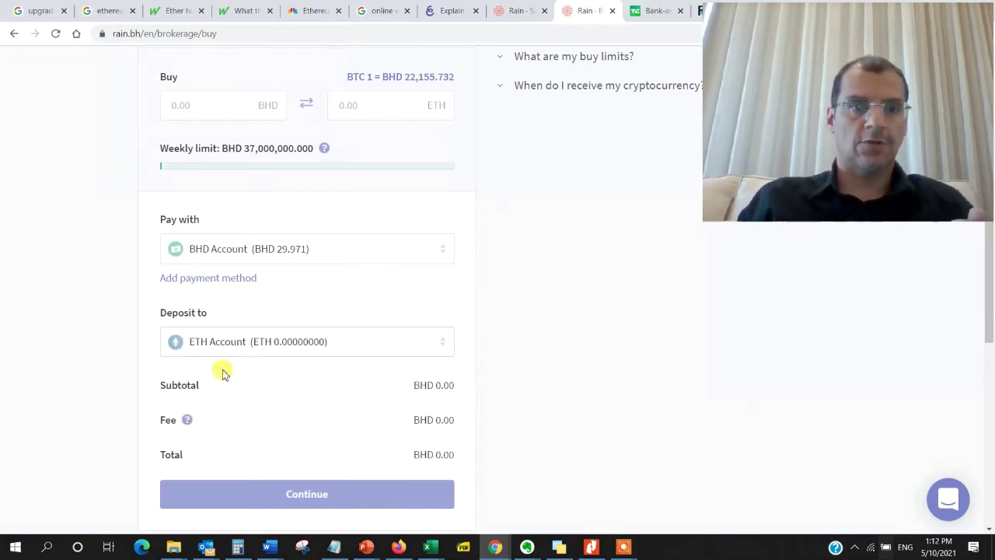
Set the amount of Ether to buy to 28 BHD
{"action": "scroll", "coordinate": [445, 261], "scroll_direction": "up", "scroll_amount": 1}
{"action": "scroll", "coordinate": [444, 261], "scroll_direction": "up", "scroll_amount": 1}
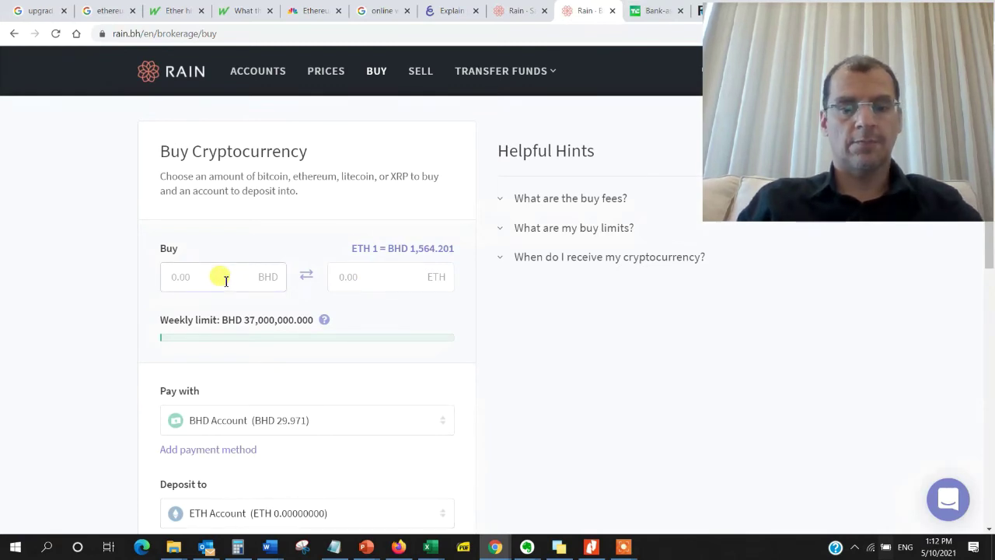
{"action": "type", "text": "8"}
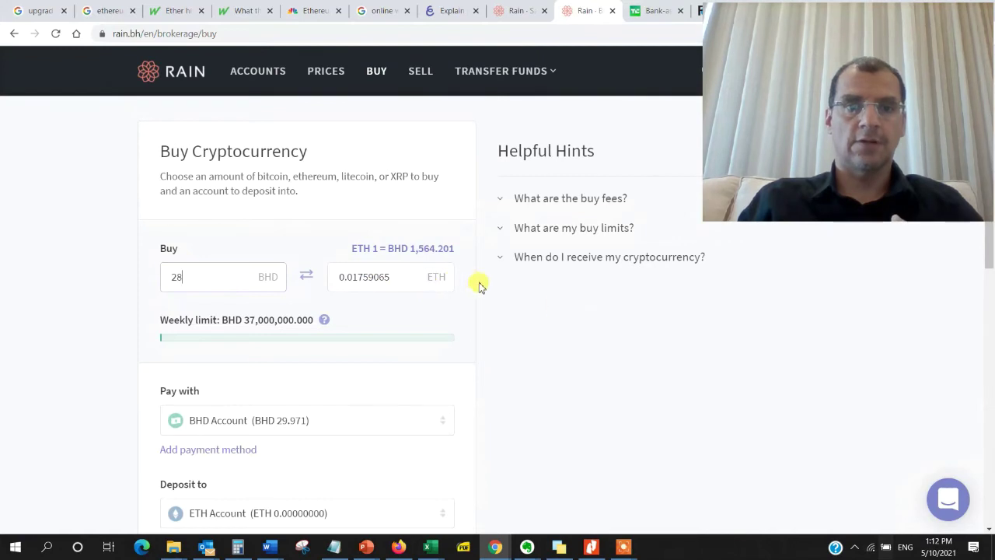
Check the fee and total of the Ether purchase, continue to its confirmation details and complete the transaction
{"action": "scroll", "coordinate": [628, 305], "scroll_direction": "down", "scroll_amount": 1}
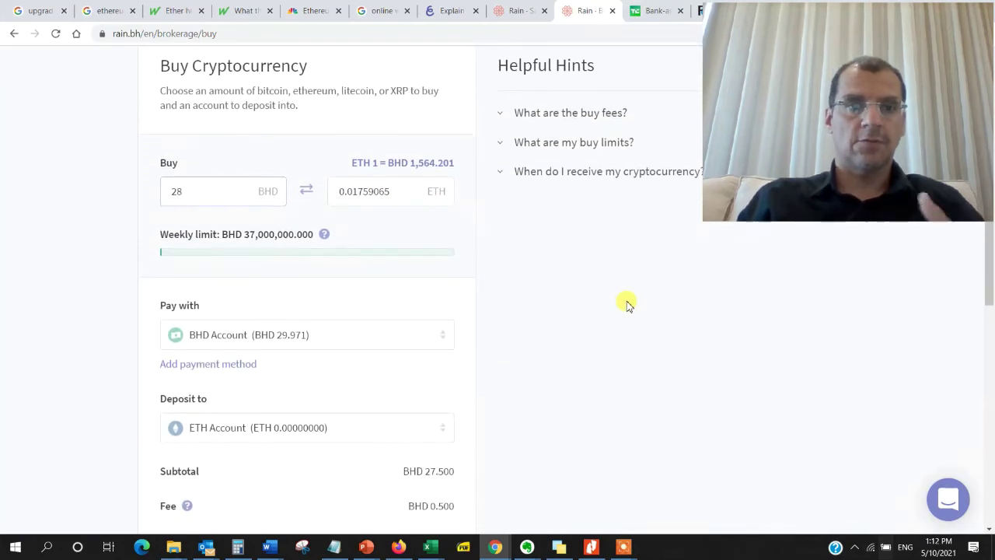
{"action": "scroll", "coordinate": [567, 292], "scroll_direction": "down", "scroll_amount": 1}
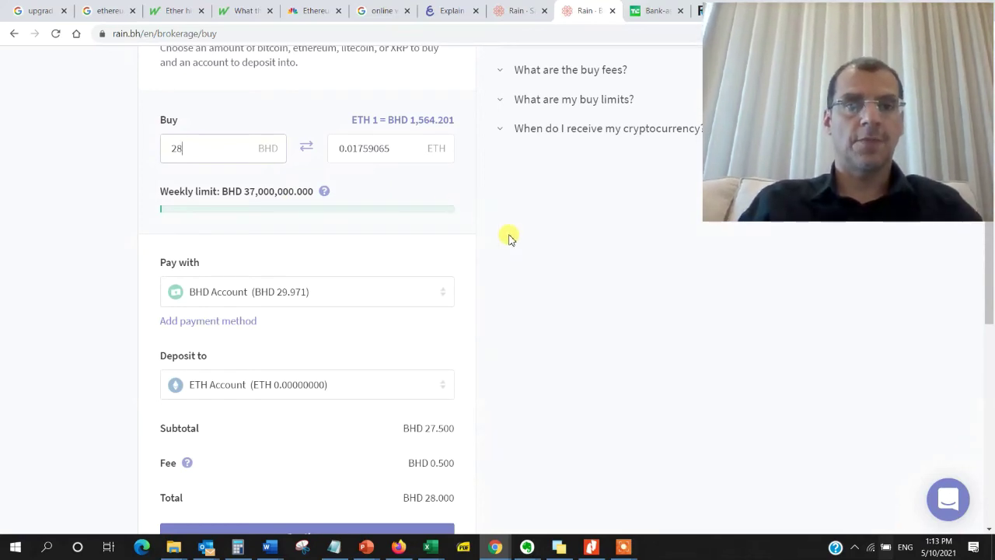
{"action": "scroll", "coordinate": [553, 302], "scroll_direction": "down", "scroll_amount": 2}
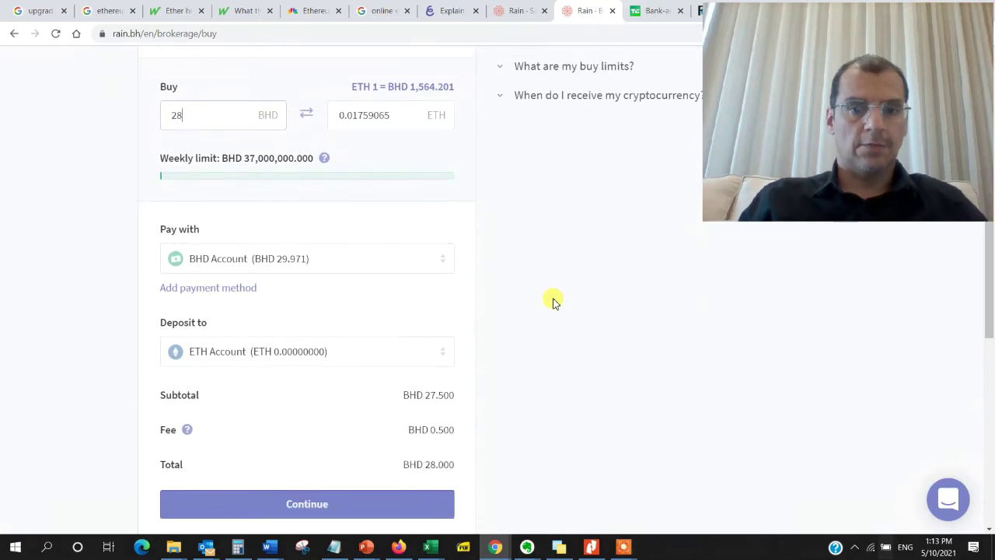
{"action": "scroll", "coordinate": [554, 302], "scroll_direction": "down", "scroll_amount": 1}
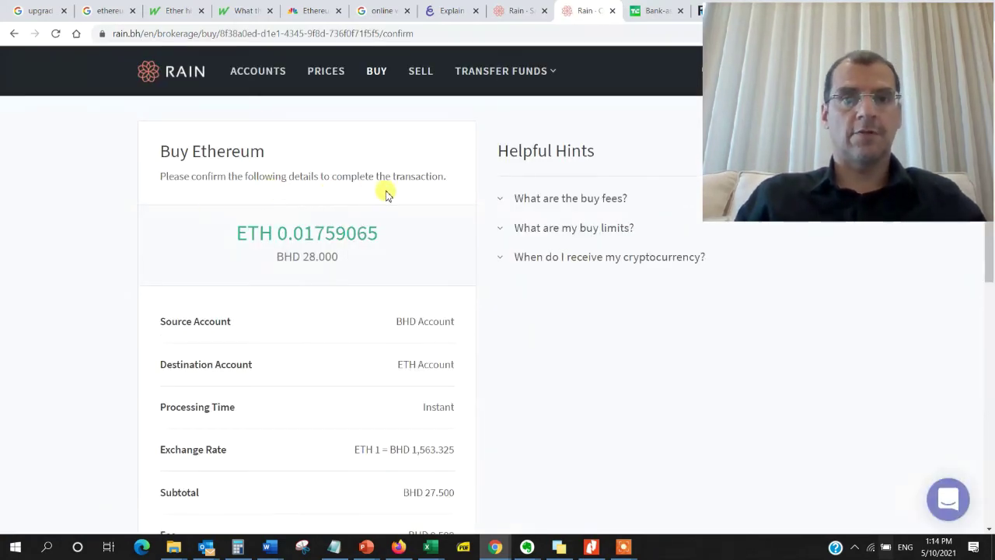
{"action": "scroll", "coordinate": [397, 253], "scroll_direction": "down", "scroll_amount": 2}
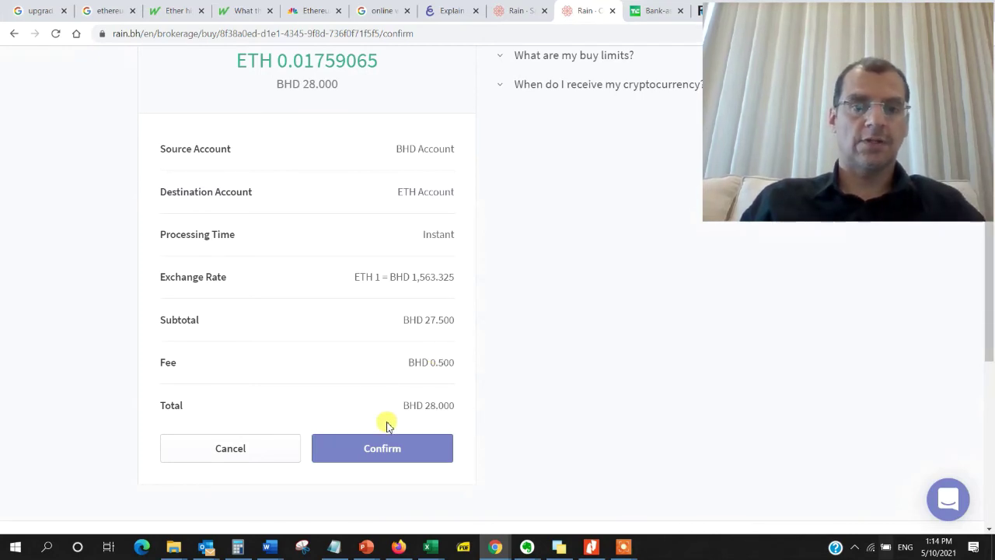
{"action": "left_click", "coordinate": [389, 448]}
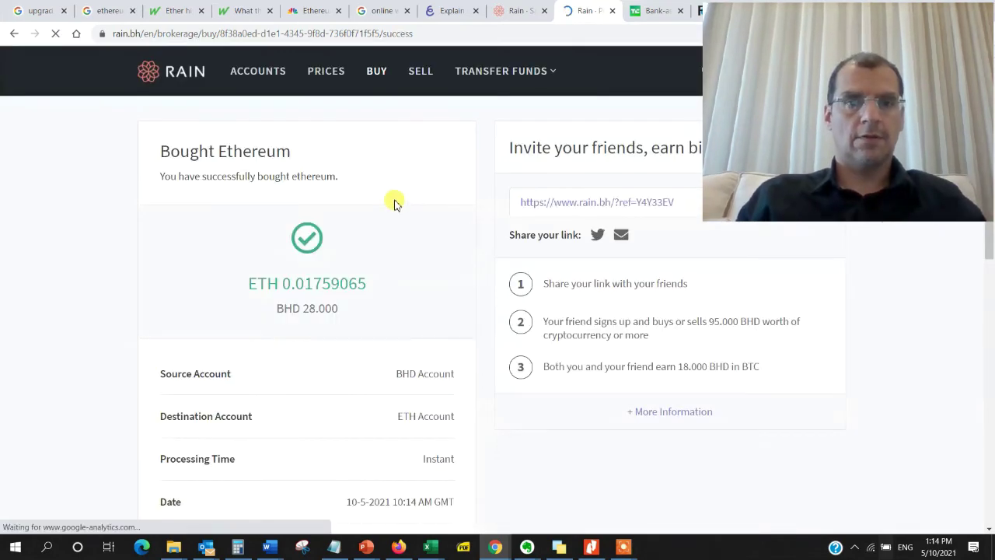
Review the completed Ether purchase's receipt, including its exchange rate, fee and total, and go to the accounts overview
{"action": "scroll", "coordinate": [394, 204], "scroll_direction": "down", "scroll_amount": 2}
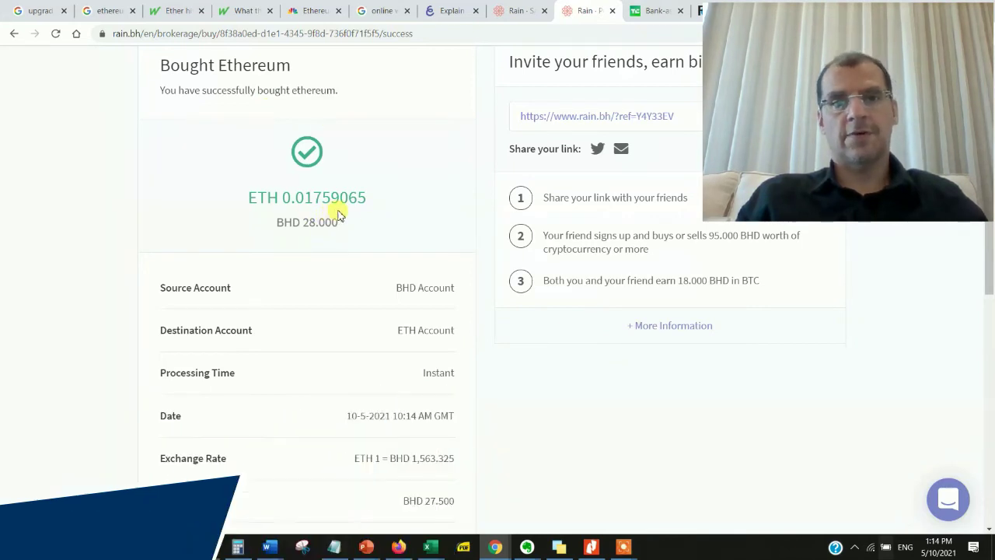
{"action": "scroll", "coordinate": [425, 219], "scroll_direction": "down", "scroll_amount": 2}
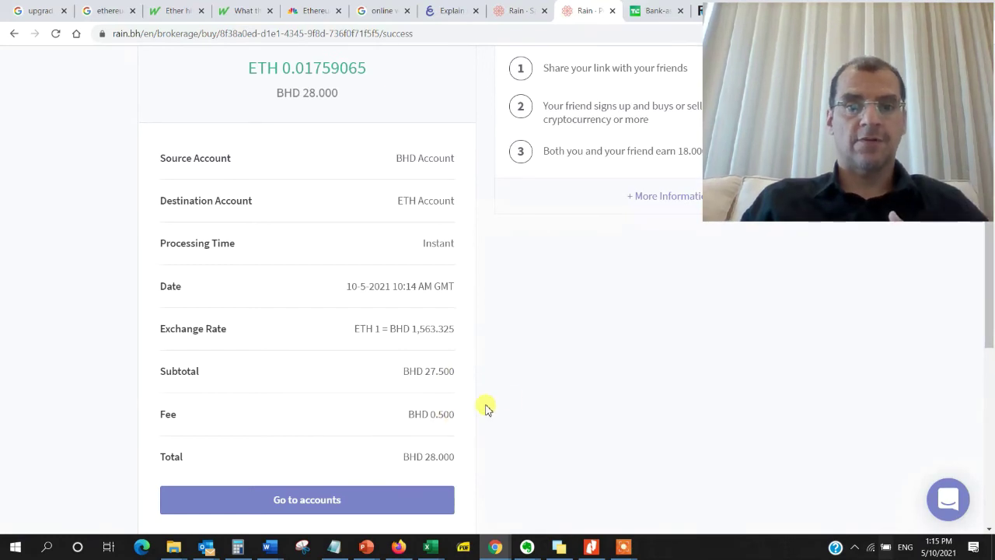
{"action": "scroll", "coordinate": [545, 392], "scroll_direction": "down", "scroll_amount": 2}
{"action": "scroll", "coordinate": [545, 393], "scroll_direction": "down", "scroll_amount": 1}
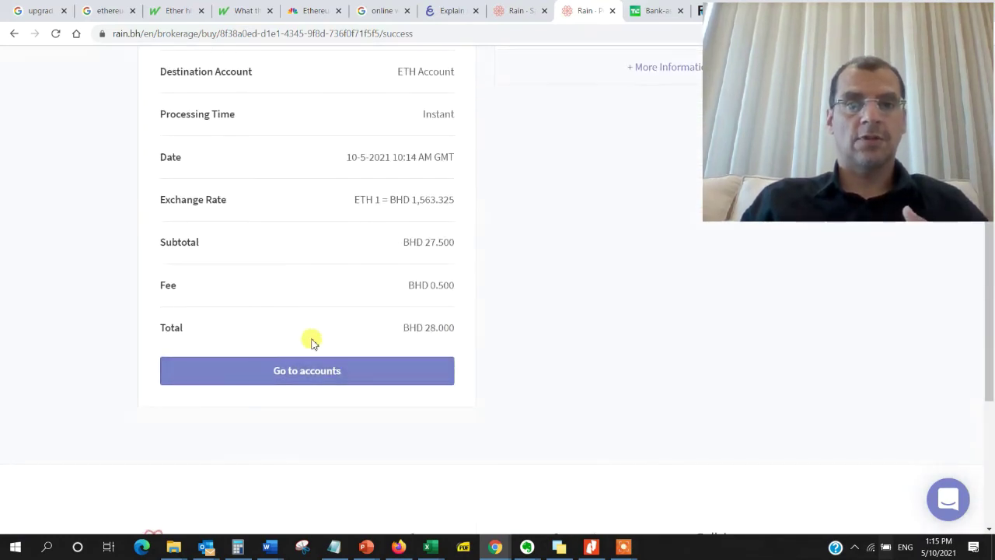
{"action": "left_click", "coordinate": [341, 373]}
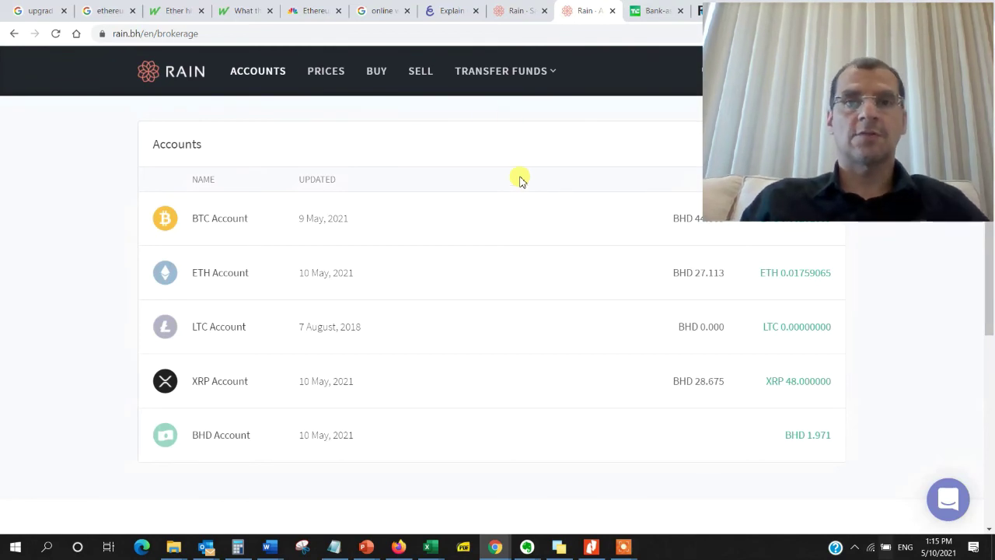
Switch to the Explain Everything whiteboard and add the line "1. Sell XRP ripple" below the "Convert XRP to ETH" heading, leaving a blank line between
{"action": "left_click", "coordinate": [444, 14]}
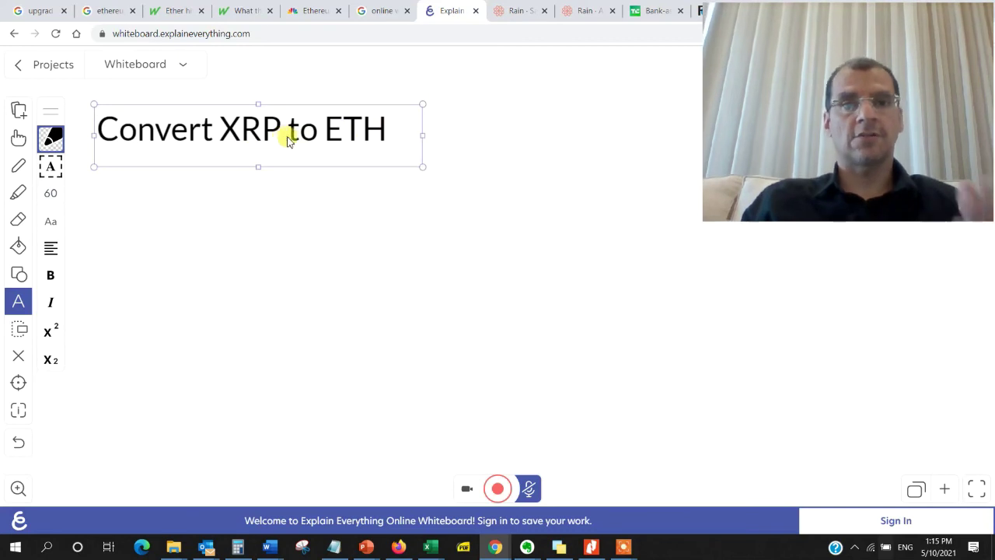
{"action": "left_click", "coordinate": [387, 132]}
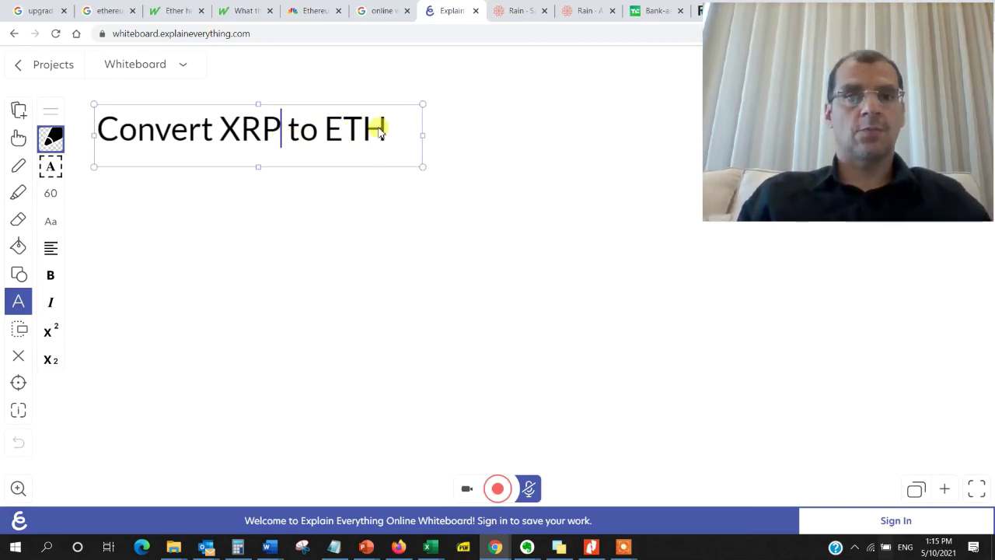
{"action": "key", "text": "Return"}
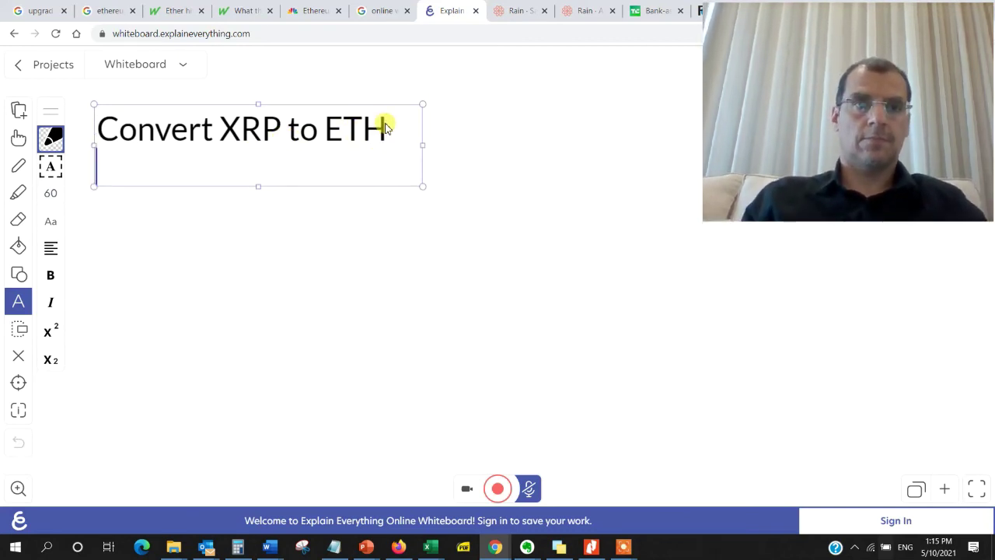
{"action": "key", "text": "Return"}
{"action": "type", "text": "1. S"}
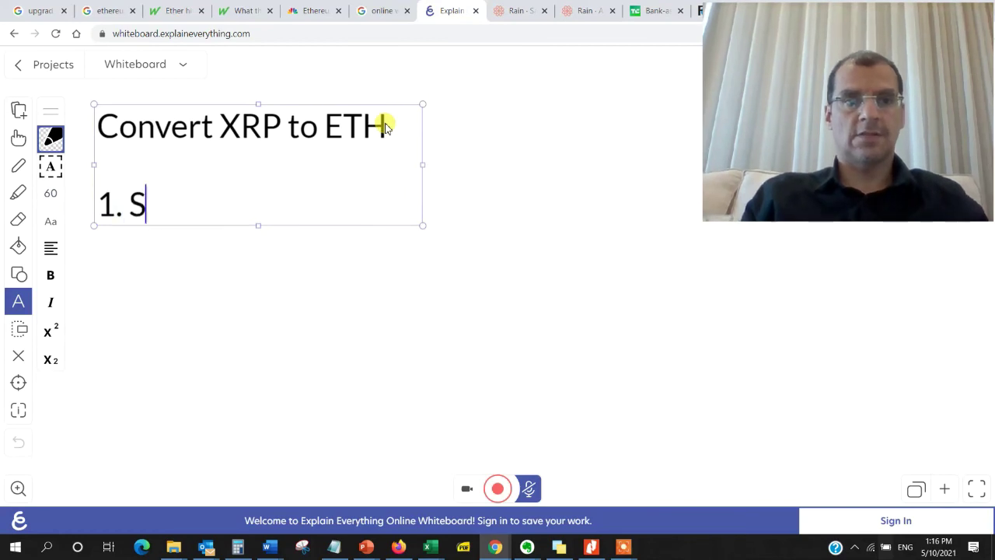
{"action": "type", "text": "ell XRP"}
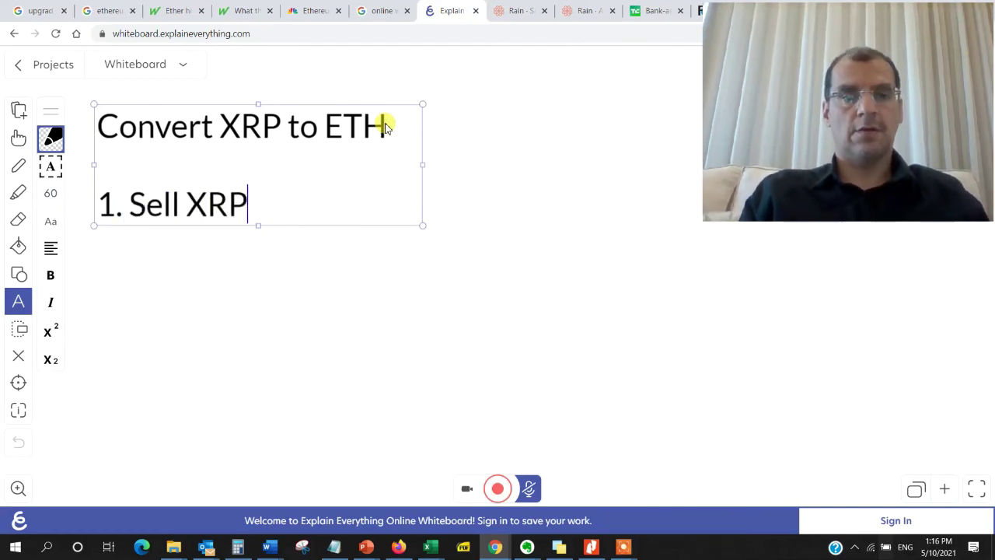
{"action": "type", "text": " ripple"}
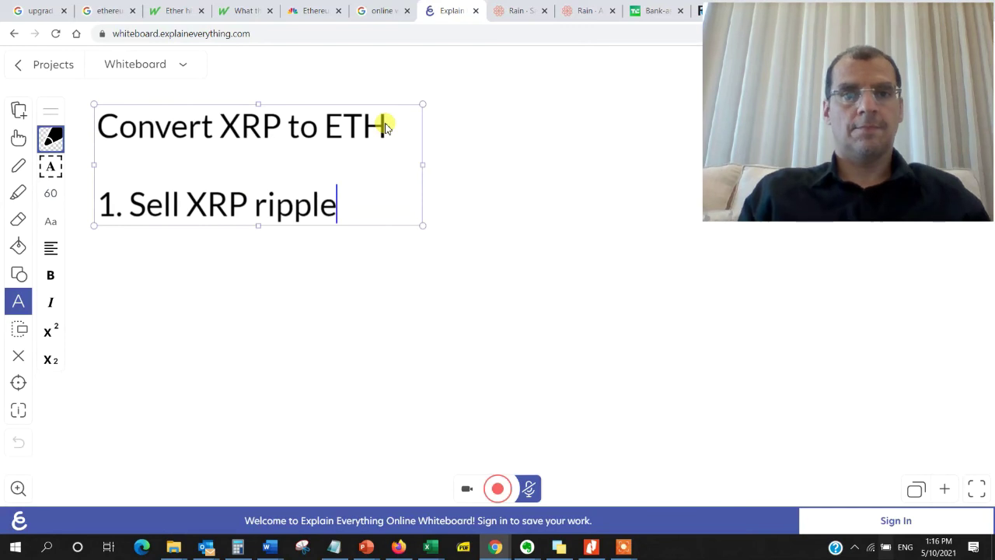
Add the second list line "2. Buy Ether" under the XRP selling step on the whiteboard
{"action": "key", "text": "Return"}
{"action": "type", "text": "2"}
{"action": "type", "text": "Bu"}
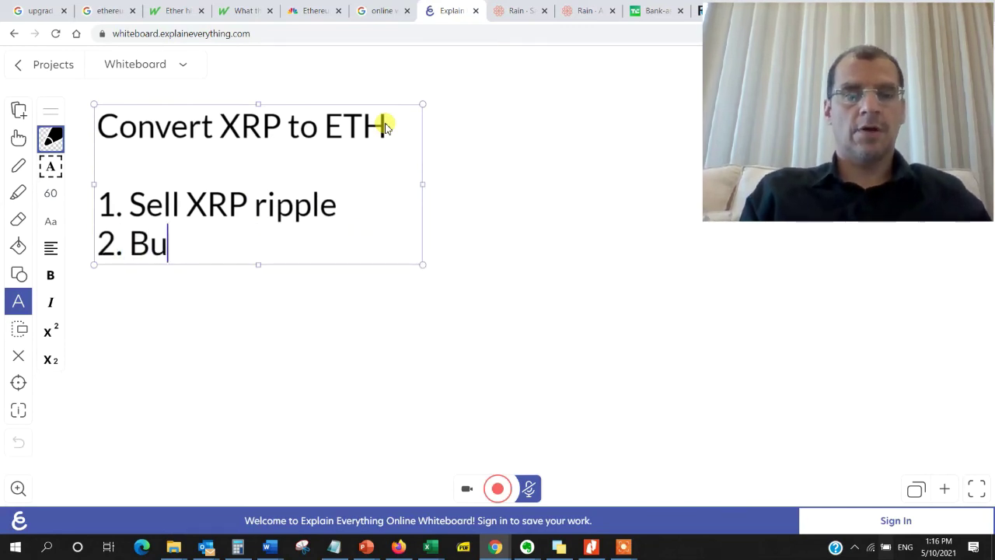
{"action": "type", "text": "y Ether"}
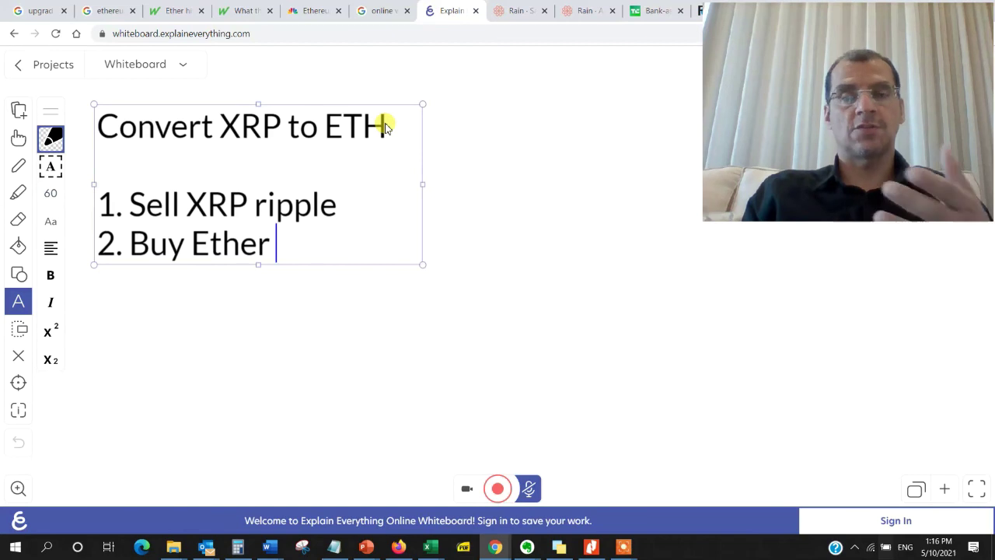
Switch back to Rain and view the account balances
{"action": "left_click", "coordinate": [506, 13]}
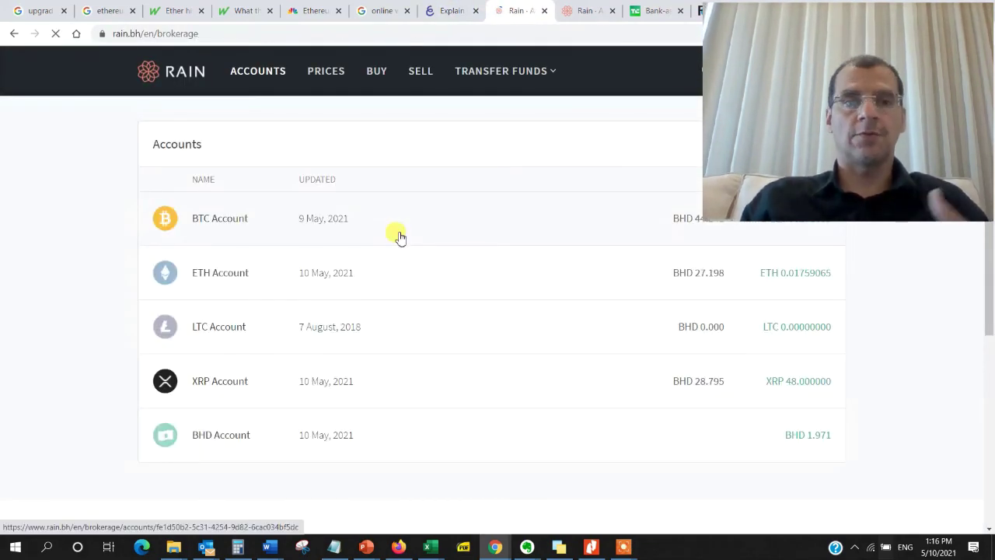